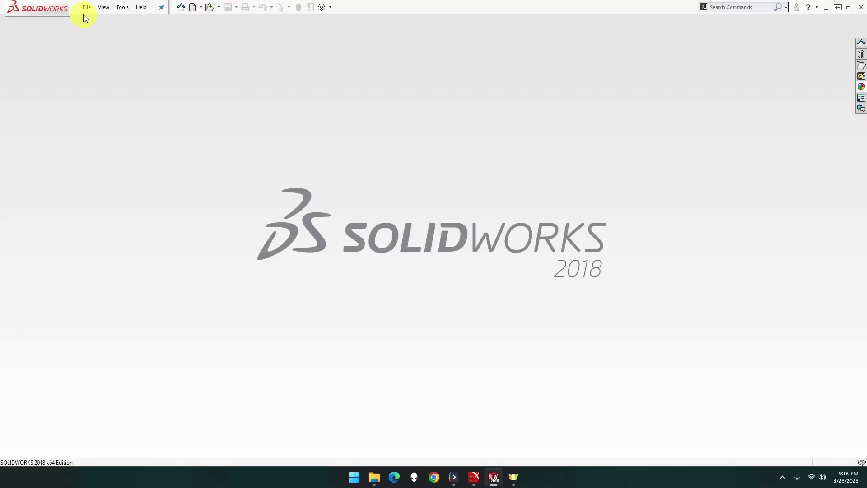
Step: Create a new part document in millimetre (MMGS) units
{"action": "left_click", "coordinate": [84, 14]}
{"action": "left_click", "coordinate": [92, 20]}
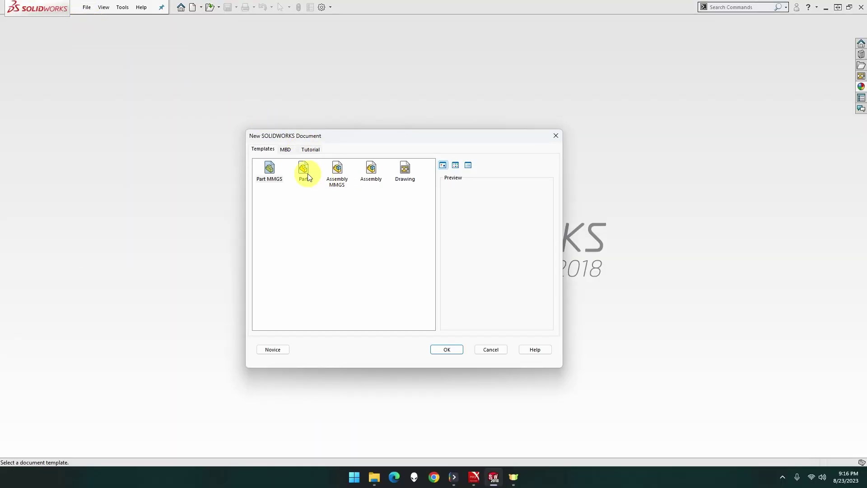
{"action": "double_click", "coordinate": [271, 169]}
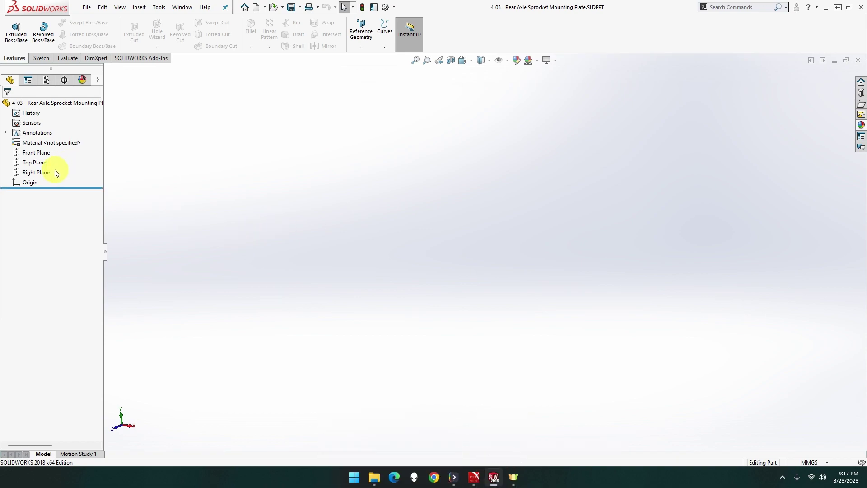
Step: On the Right Plane, sketch four concentric circles centred at the origin
{"action": "right_click", "coordinate": [27, 172]}
{"action": "left_click", "coordinate": [33, 161]}
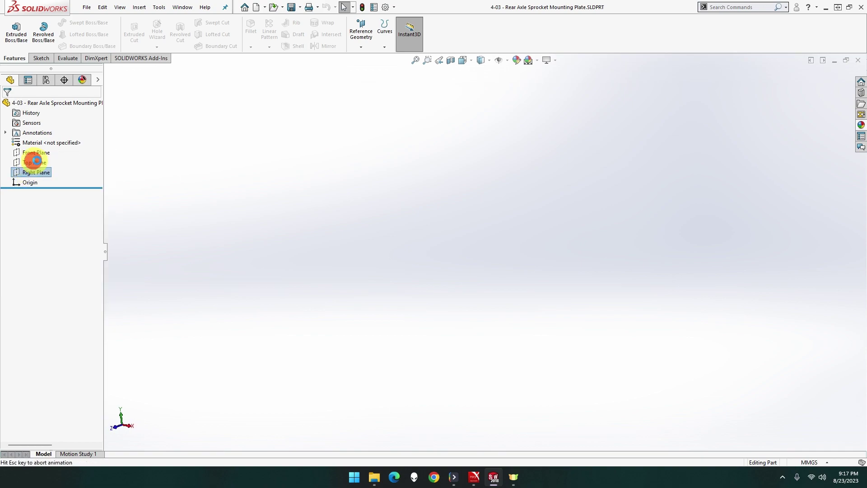
{"action": "left_click", "coordinate": [78, 22]}
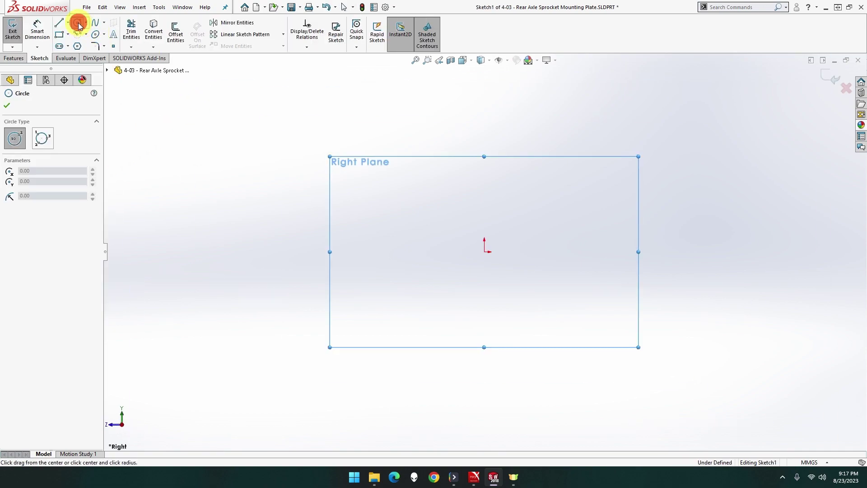
{"action": "left_click", "coordinate": [484, 251]}
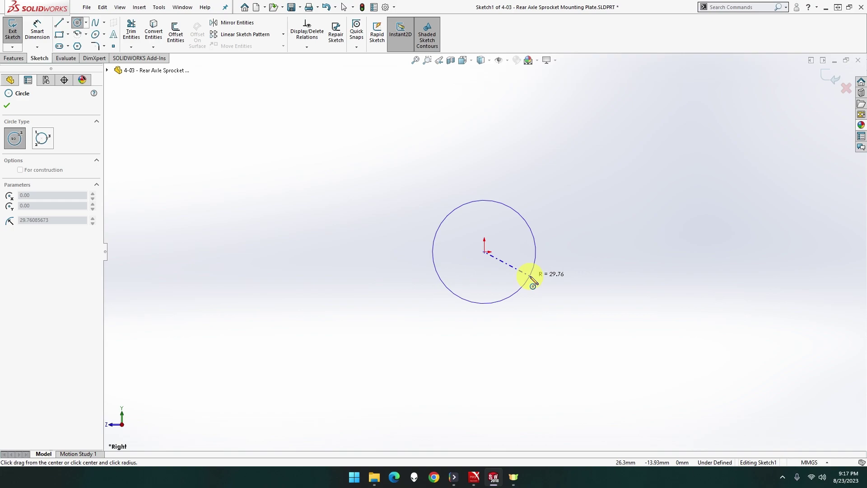
{"action": "left_click", "coordinate": [531, 278]}
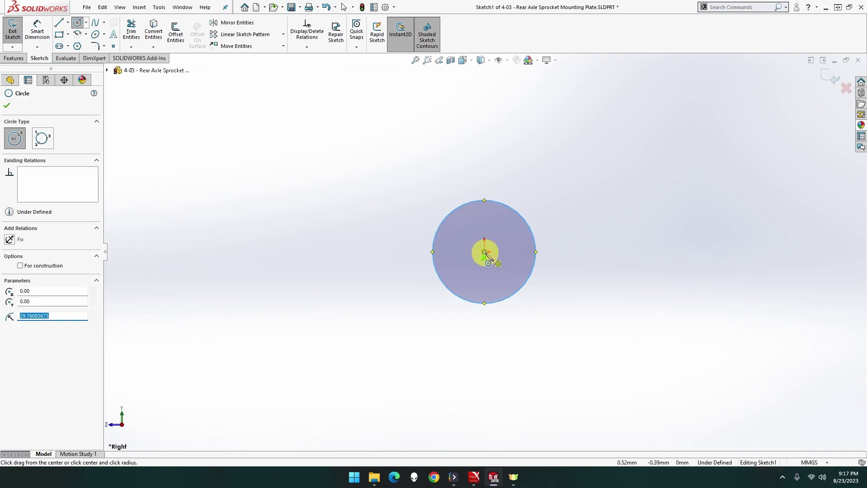
{"action": "left_click", "coordinate": [484, 252]}
{"action": "left_click", "coordinate": [557, 288]}
{"action": "left_click", "coordinate": [484, 251]}
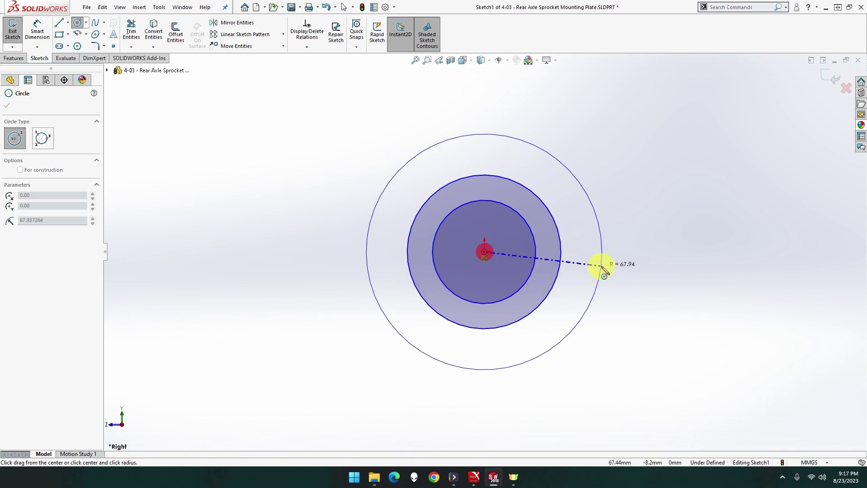
{"action": "left_click", "coordinate": [600, 266]}
{"action": "left_click", "coordinate": [484, 251]}
{"action": "left_click", "coordinate": [499, 254]}
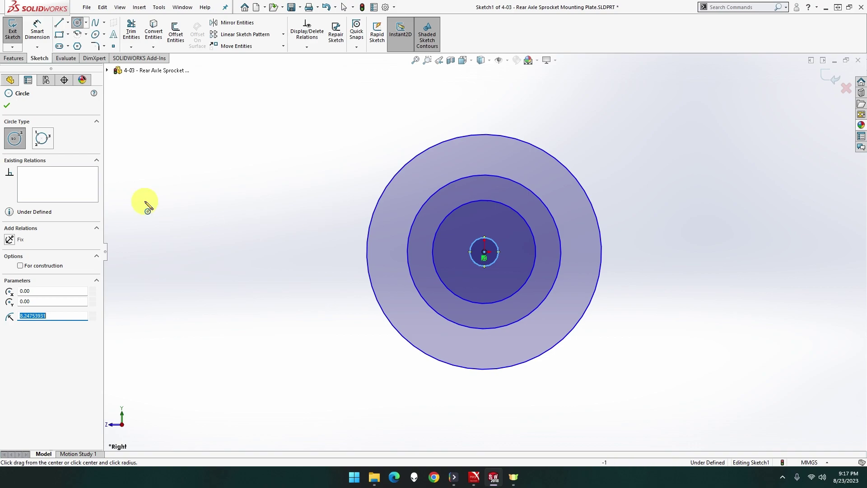
{"action": "key", "text": "Escape"}
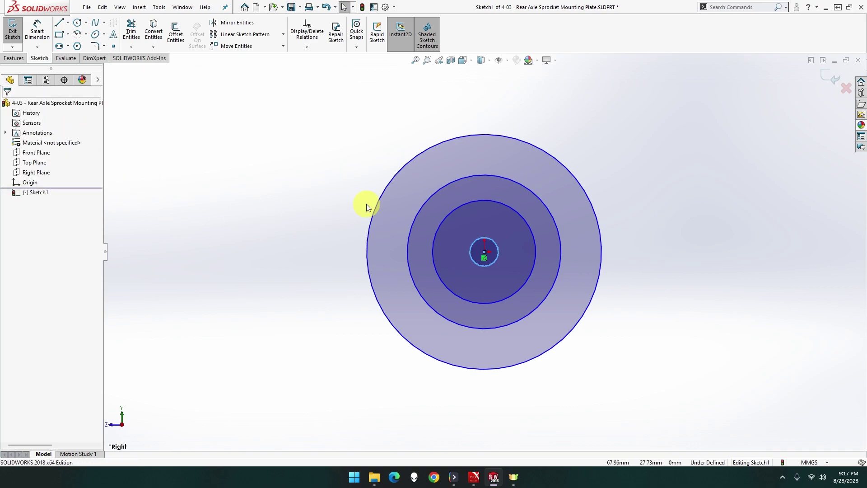
Step: Make the two middle circles (radius about 30 and 44) construction geometry
{"action": "left_click", "coordinate": [453, 208]}
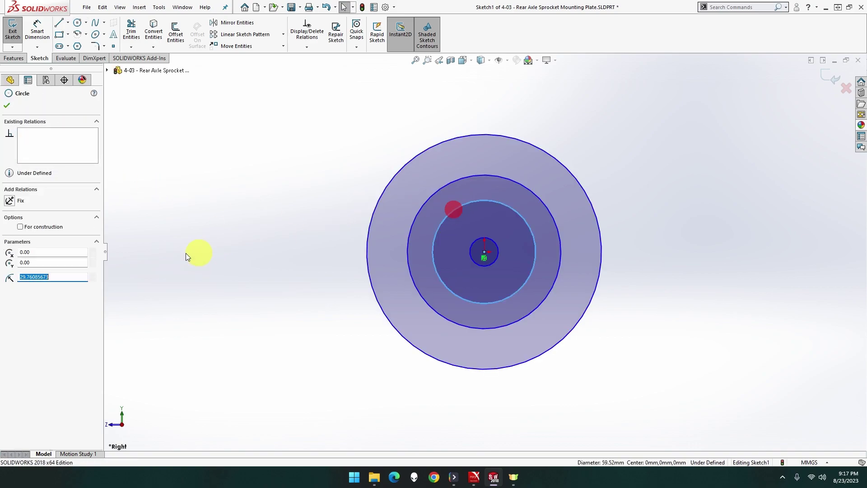
{"action": "left_click", "coordinate": [59, 226]}
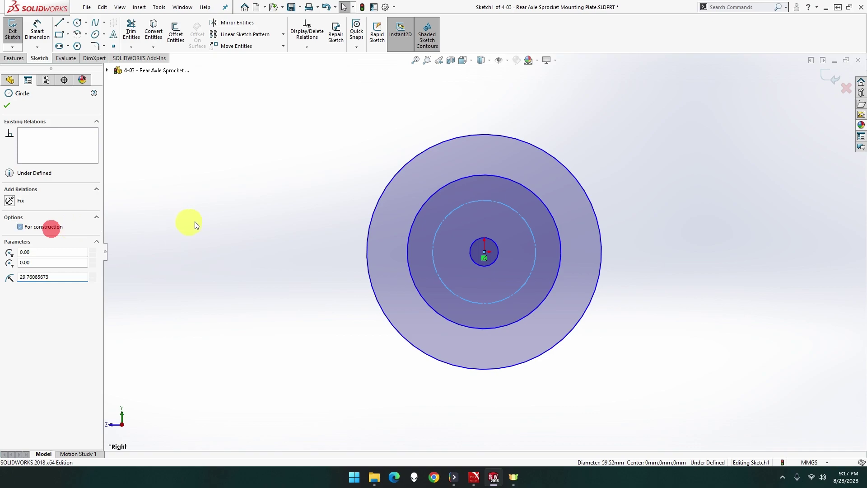
{"action": "left_click", "coordinate": [440, 189]}
{"action": "left_click", "coordinate": [47, 229]}
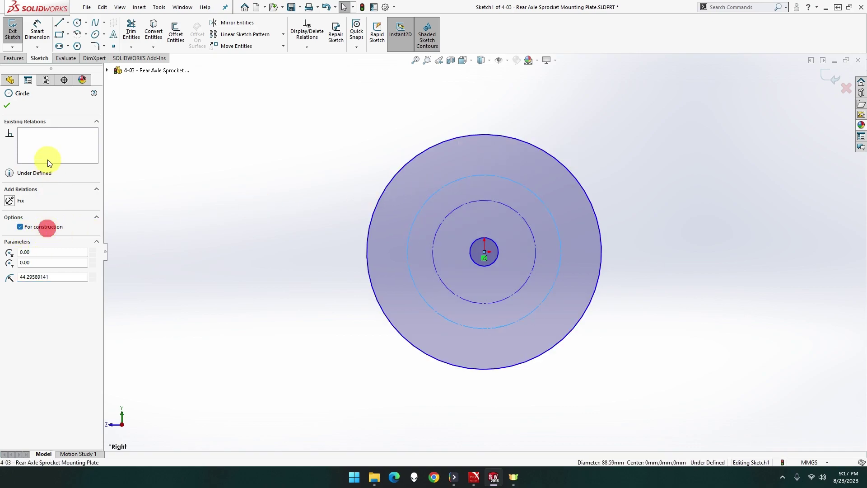
{"action": "left_click", "coordinate": [37, 31]}
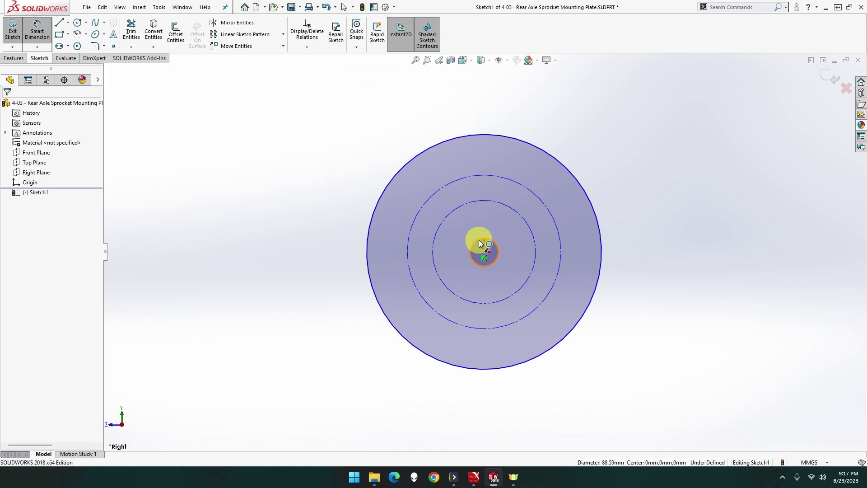
Step: Dimension the outer circle Ø127 and the larger construction circle Ø100
{"action": "left_click", "coordinate": [523, 142]}
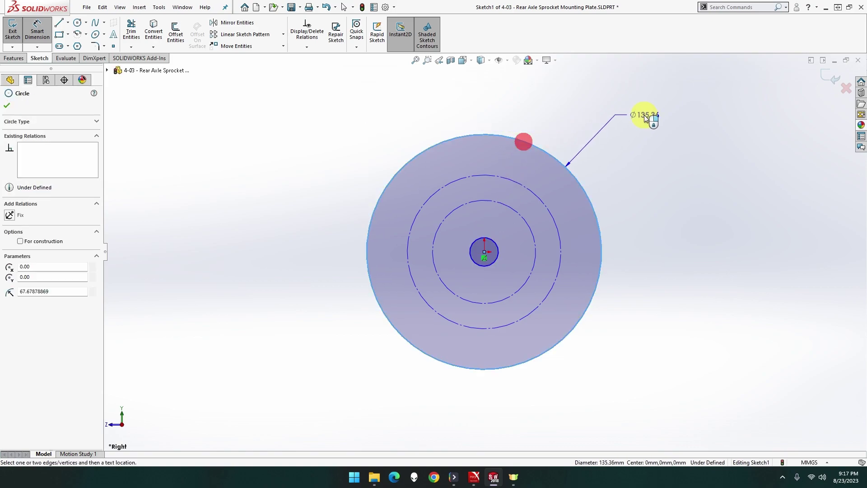
{"action": "left_click", "coordinate": [645, 117]}
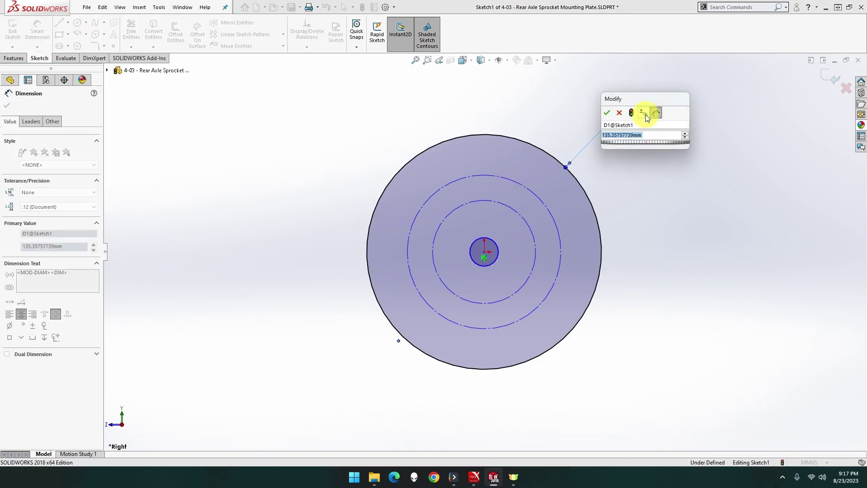
{"action": "type", "text": "127"}
{"action": "key", "text": "Return"}
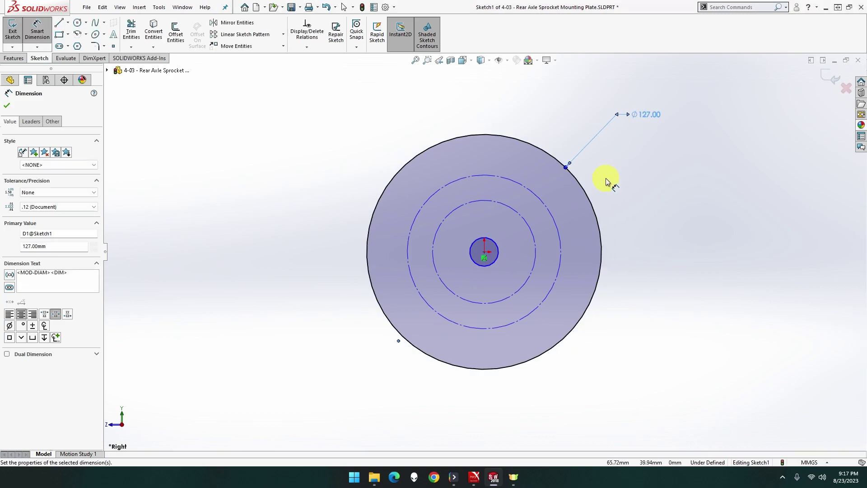
{"action": "left_click", "coordinate": [544, 199]}
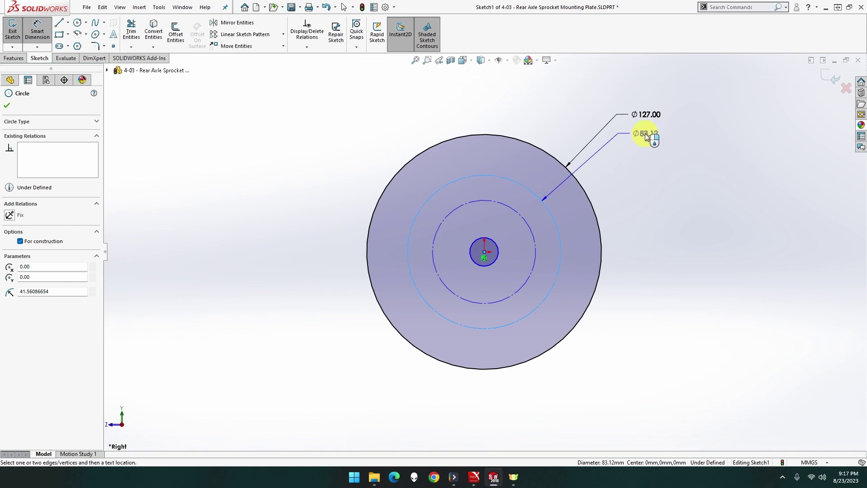
{"action": "left_click", "coordinate": [644, 134]}
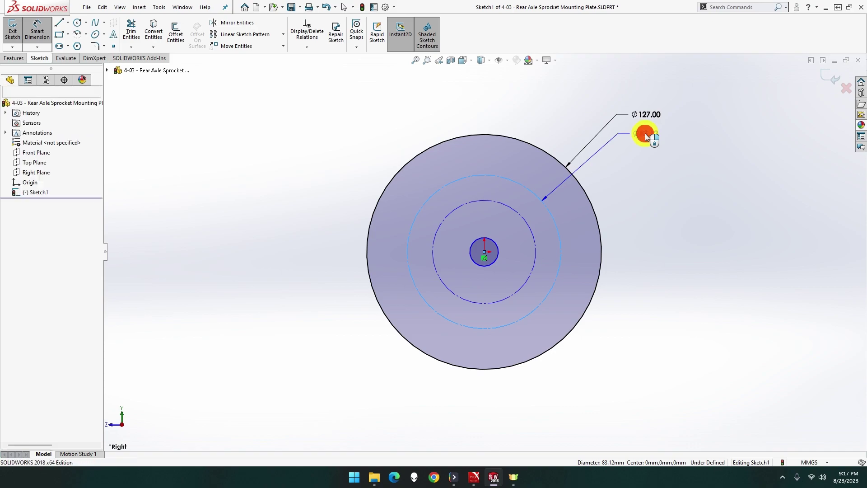
{"action": "key", "text": "Return"}
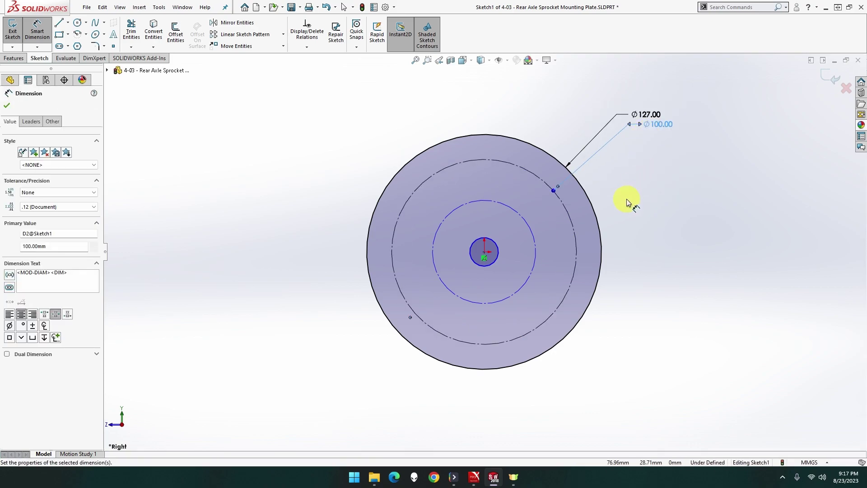
Step: Dimension the smaller construction circle Ø70 and the centre circle Ø50
{"action": "left_click", "coordinate": [530, 229]}
{"action": "left_click", "coordinate": [657, 143]}
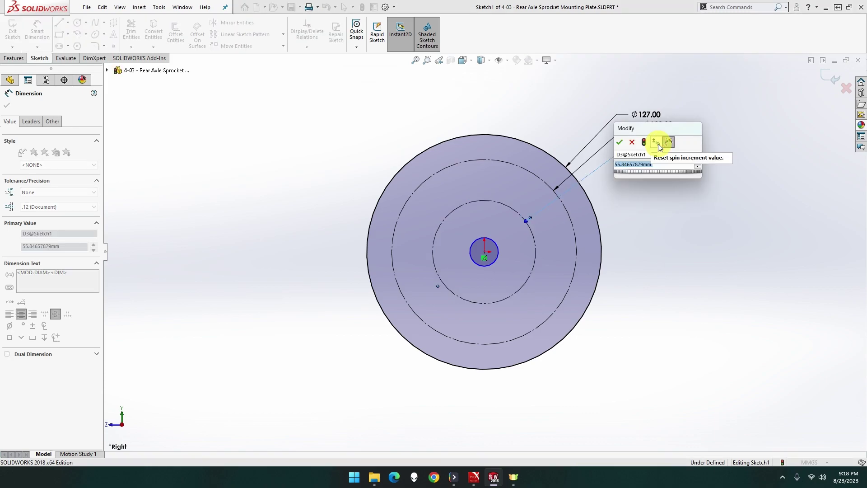
{"action": "type", "text": "70"}
{"action": "key", "text": "Return"}
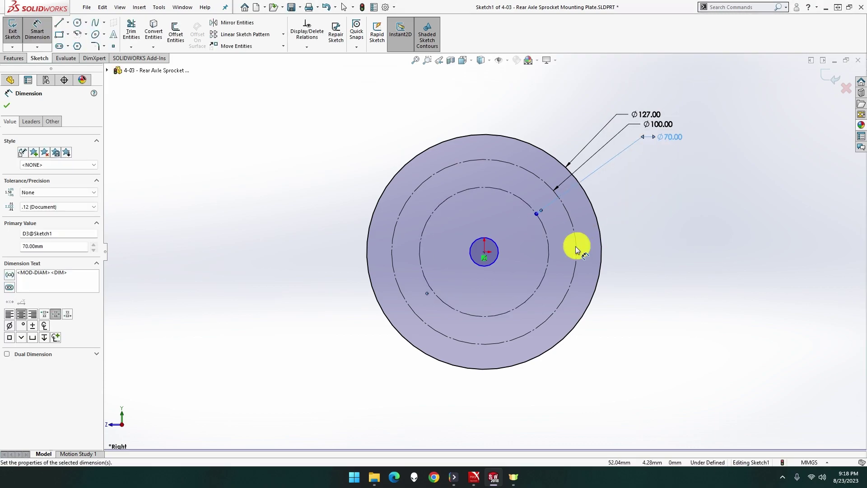
{"action": "left_click", "coordinate": [499, 251]}
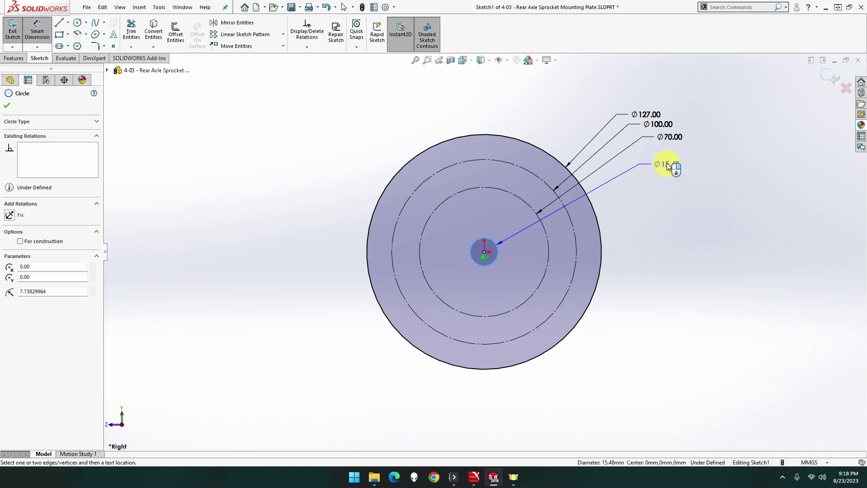
{"action": "left_click", "coordinate": [670, 159]}
{"action": "type", "text": "50"}
{"action": "key", "text": "Return"}
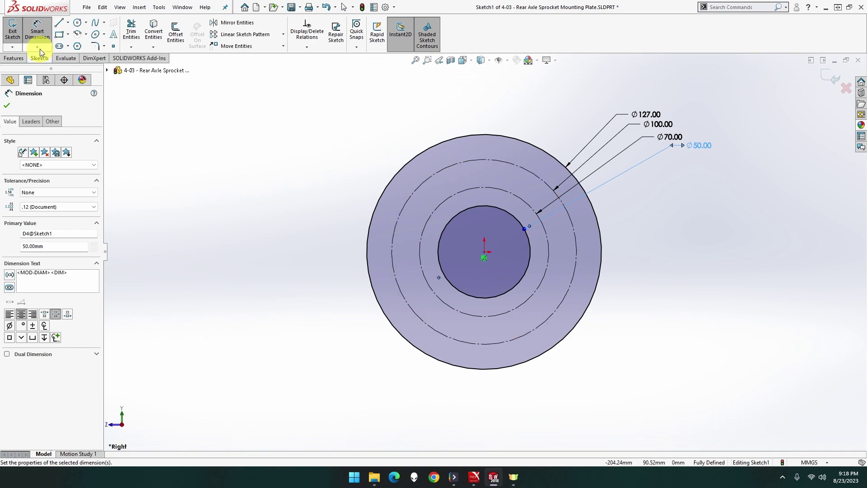
{"action": "left_click", "coordinate": [13, 36]}
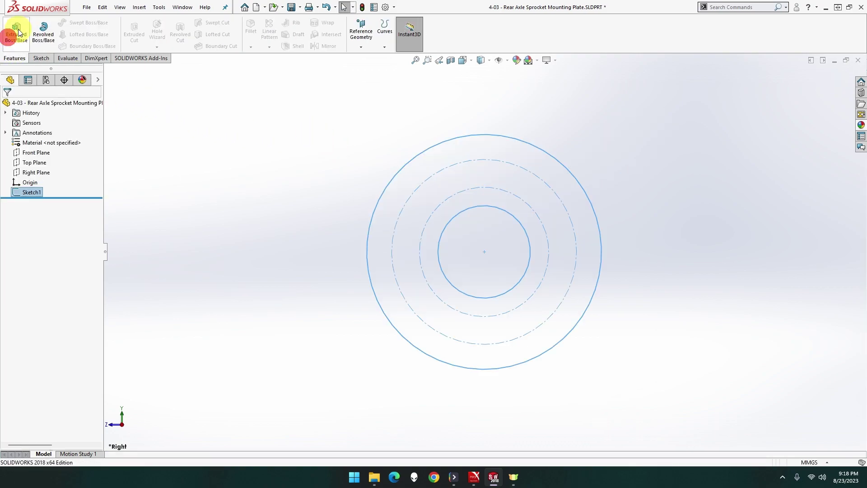
{"action": "left_click", "coordinate": [86, 7]}
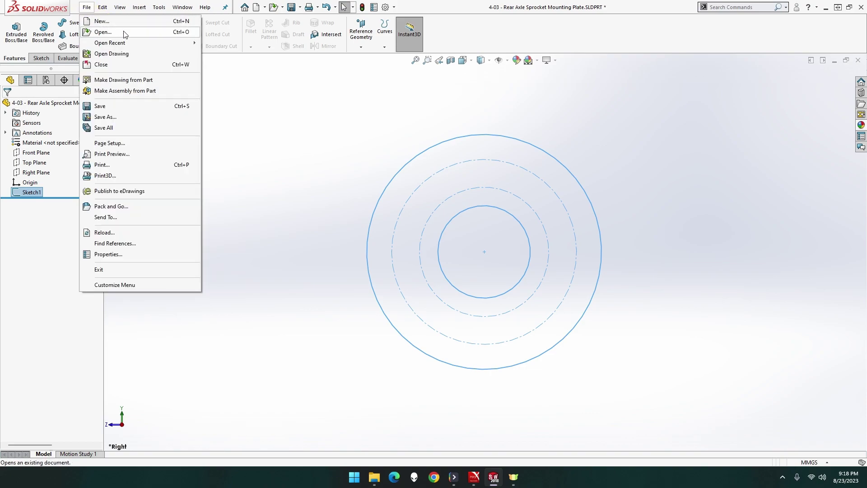
{"action": "mouse_move", "coordinate": [143, 42]}
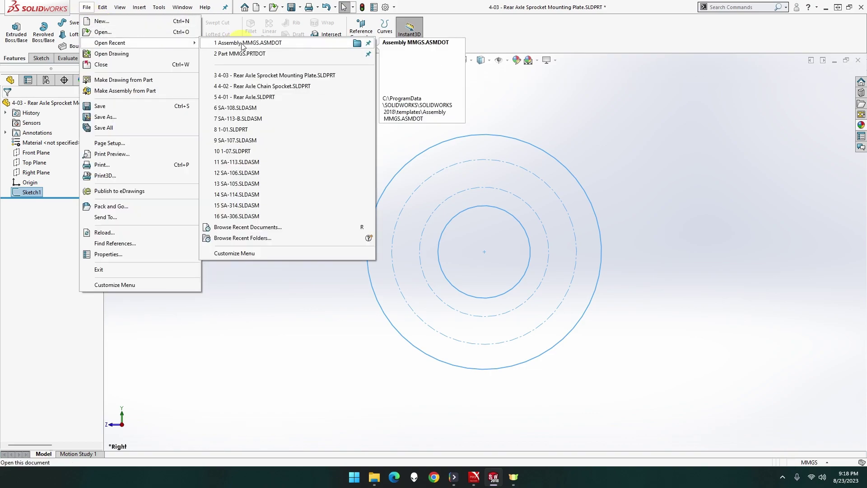
{"action": "left_click", "coordinate": [262, 86]}
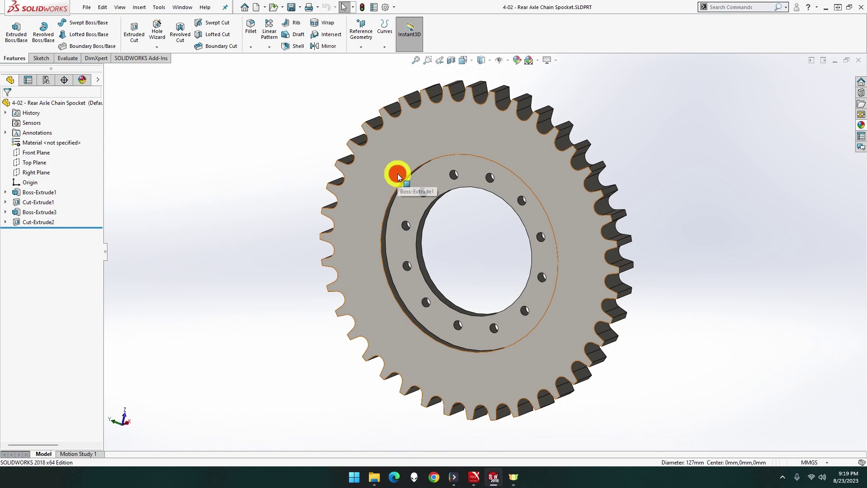
{"action": "right_click", "coordinate": [397, 173]}
{"action": "left_click", "coordinate": [444, 159]}
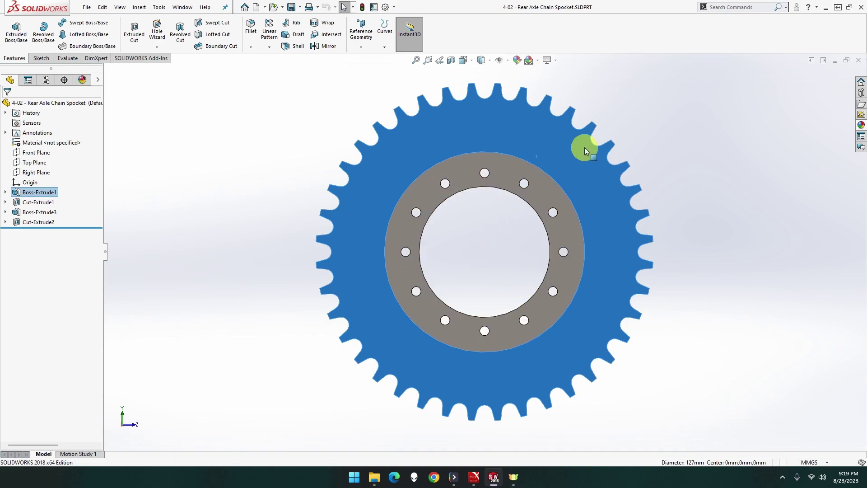
{"action": "left_click", "coordinate": [738, 94]}
{"action": "left_click", "coordinate": [857, 61]}
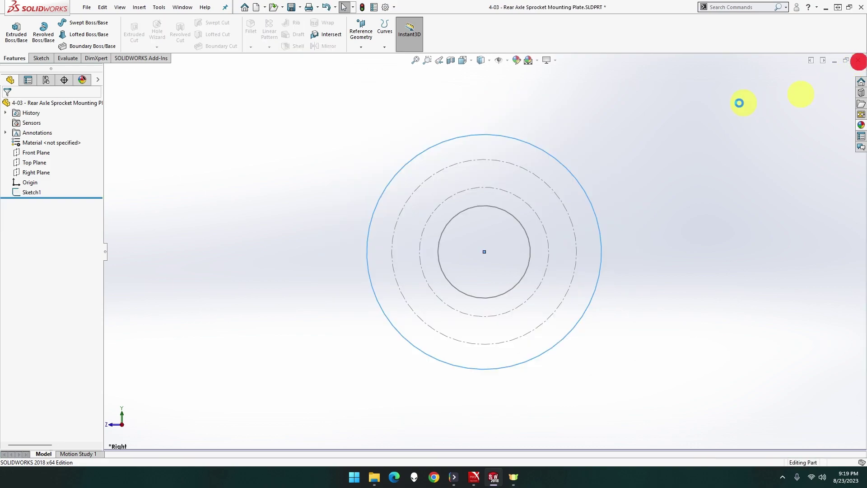
Step: Reopen Sketch1 and draw a vertical centerline from the origin to the Ø100 circle
{"action": "right_click", "coordinate": [29, 194]}
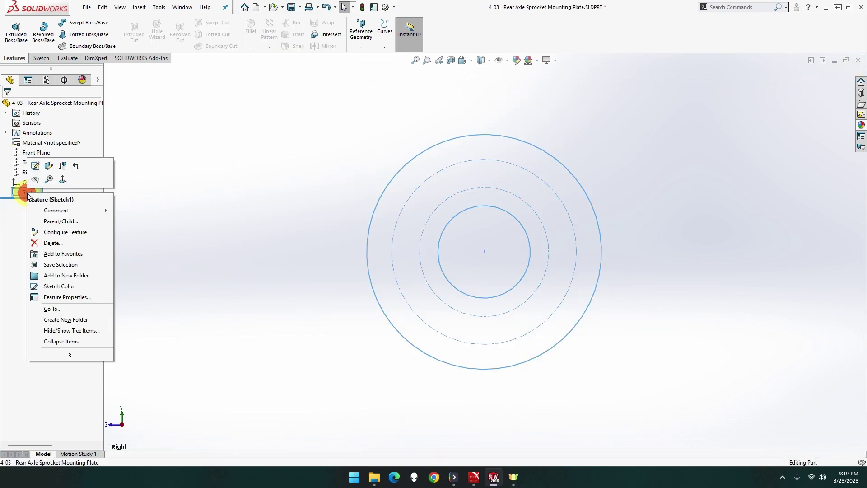
{"action": "left_click", "coordinate": [35, 166]}
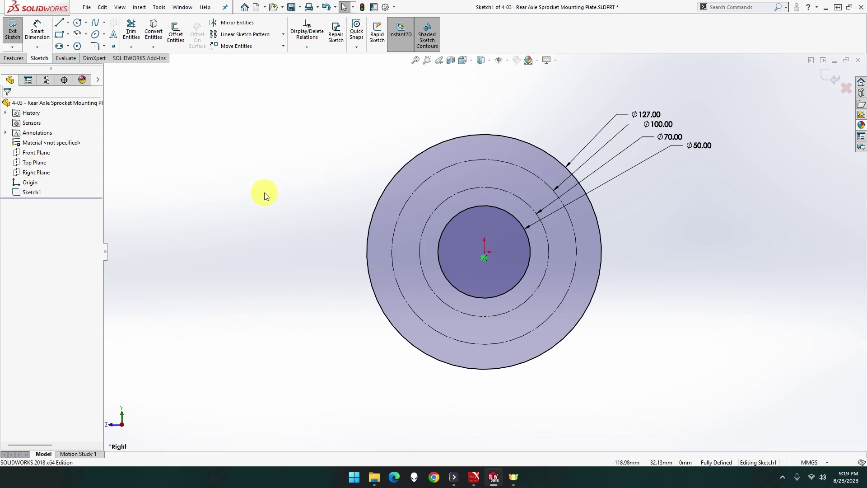
{"action": "left_click", "coordinate": [69, 23]}
{"action": "left_click", "coordinate": [81, 45]}
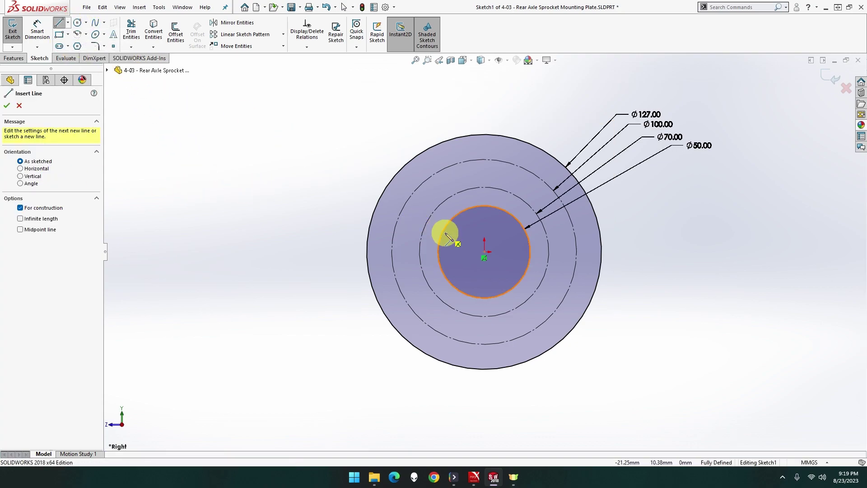
{"action": "left_click", "coordinate": [484, 252]}
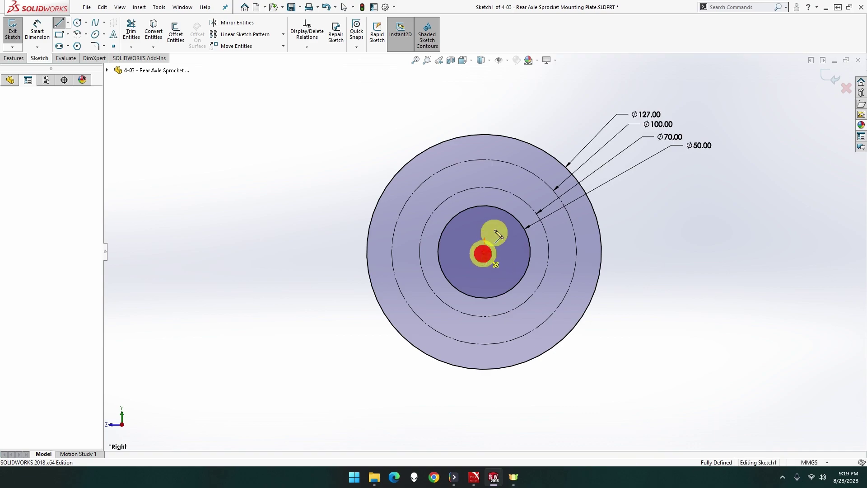
{"action": "left_click", "coordinate": [485, 160]}
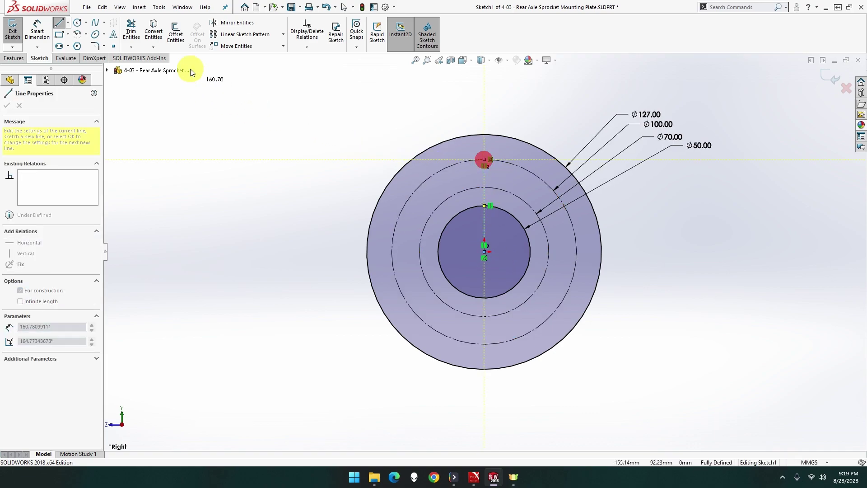
Step: Add a Ø6 mm circle at the centerline's top end
{"action": "left_click", "coordinate": [77, 22]}
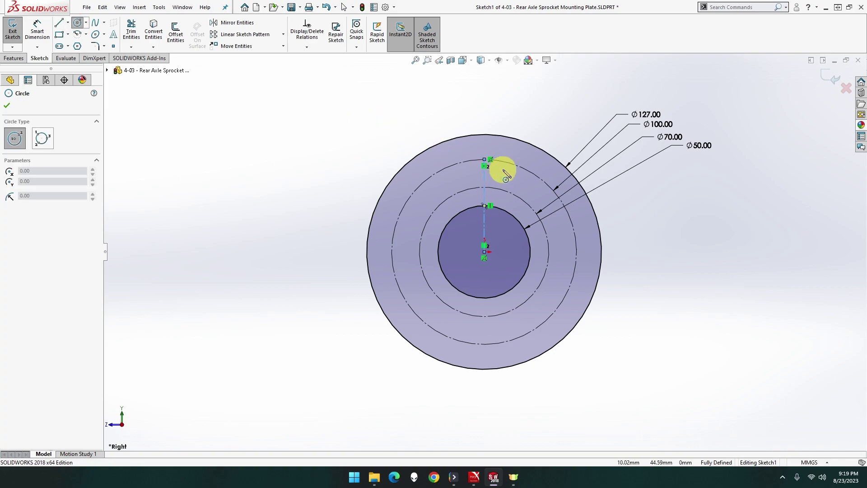
{"action": "left_click", "coordinate": [484, 160]}
{"action": "left_click", "coordinate": [493, 165]}
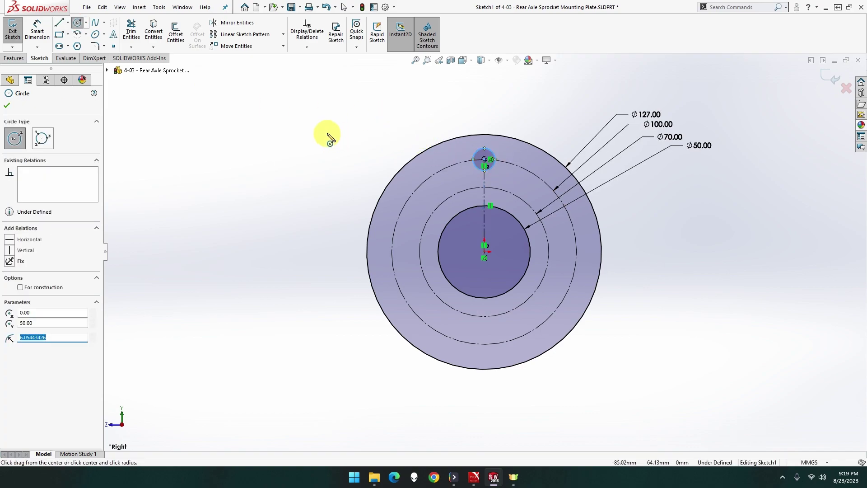
{"action": "left_click", "coordinate": [37, 32]}
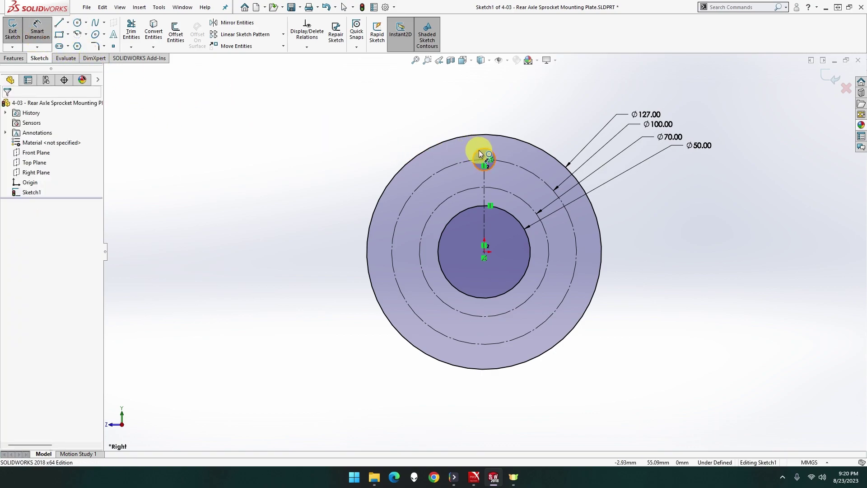
{"action": "left_click", "coordinate": [478, 149]}
{"action": "left_click", "coordinate": [413, 106]}
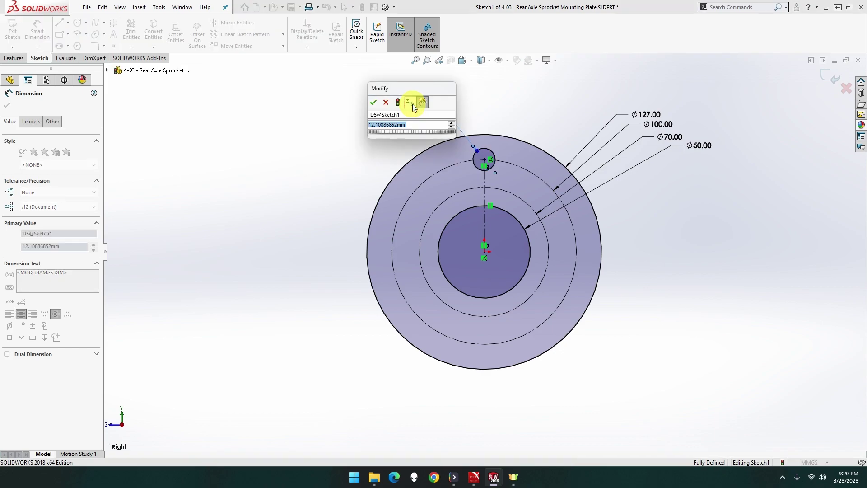
{"action": "key", "text": "Return"}
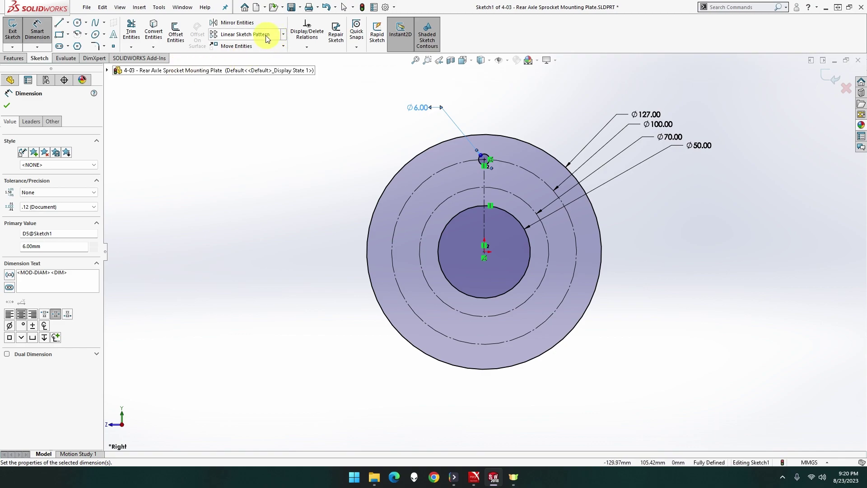
Step: Set up a circular sketch pattern of the 6 mm circle centred on the origin
{"action": "left_click", "coordinate": [283, 34]}
{"action": "left_click", "coordinate": [271, 58]}
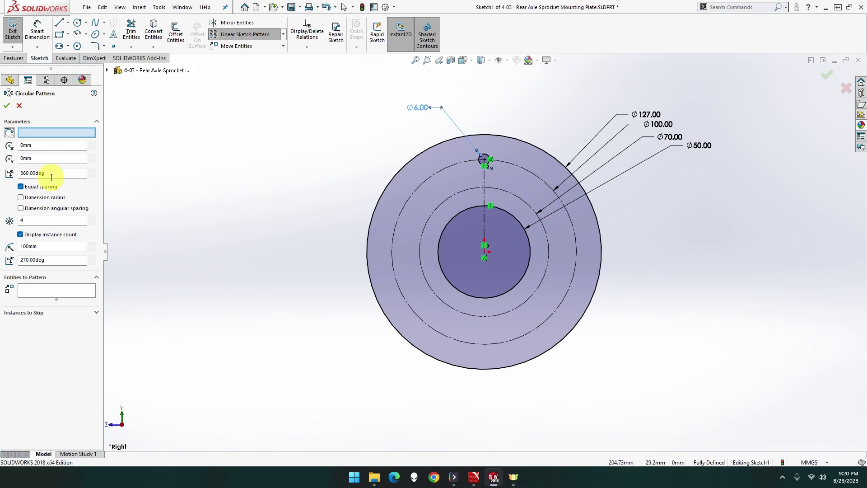
{"action": "left_click", "coordinate": [42, 220]}
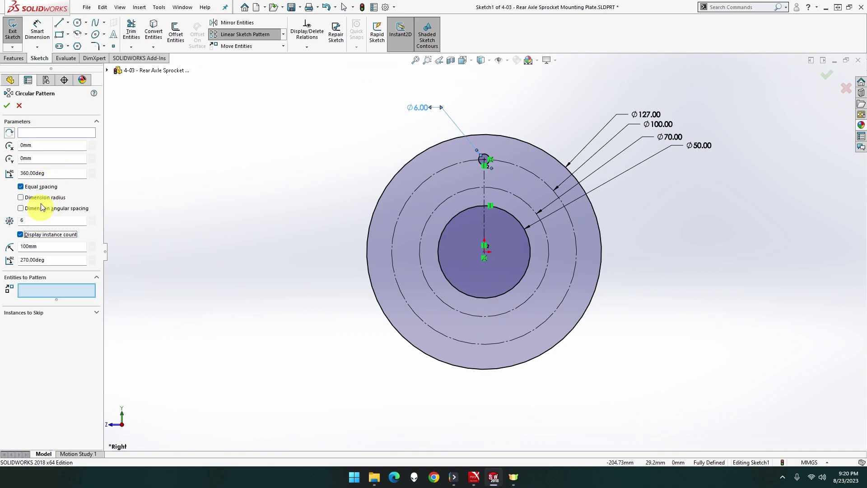
{"action": "left_click_drag", "start_coordinate": [49, 173], "coordinate": [16, 173]}
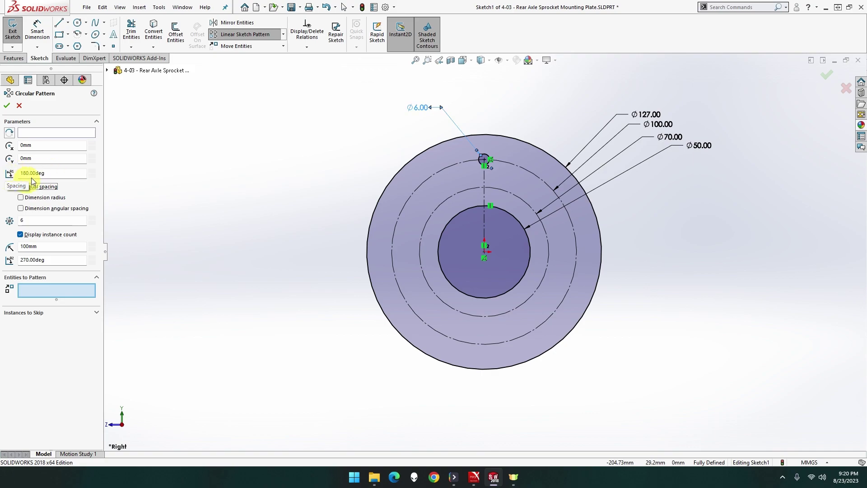
{"action": "left_click", "coordinate": [45, 132]}
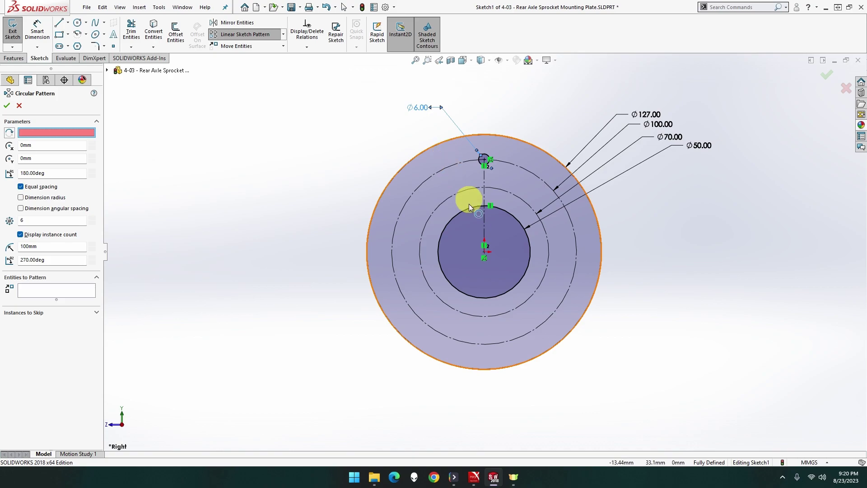
{"action": "left_click", "coordinate": [484, 251]}
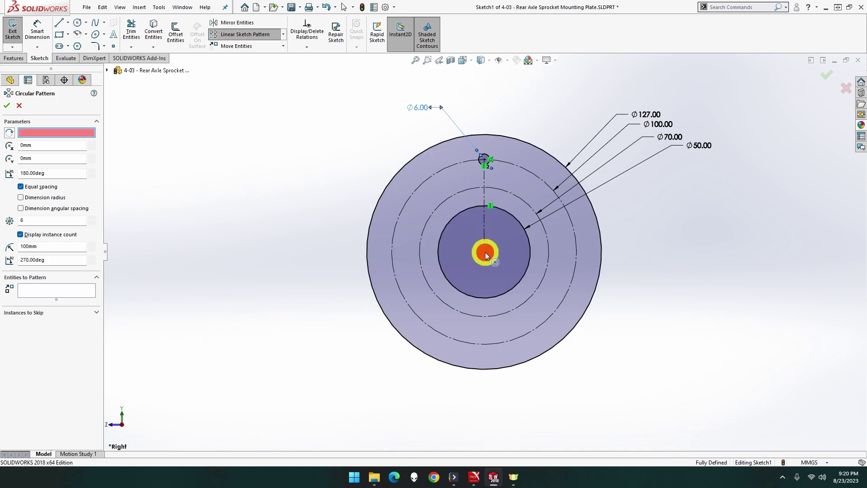
{"action": "left_click", "coordinate": [99, 288]}
{"action": "left_click", "coordinate": [482, 164]}
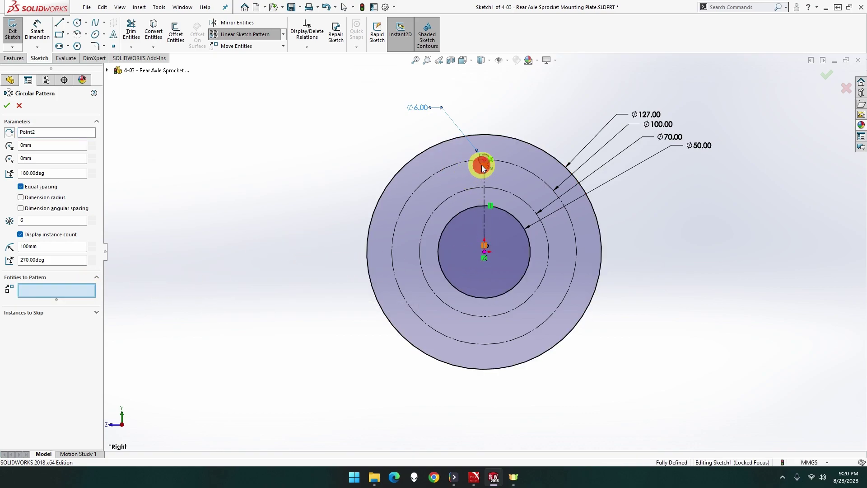
{"action": "left_click", "coordinate": [481, 163]}
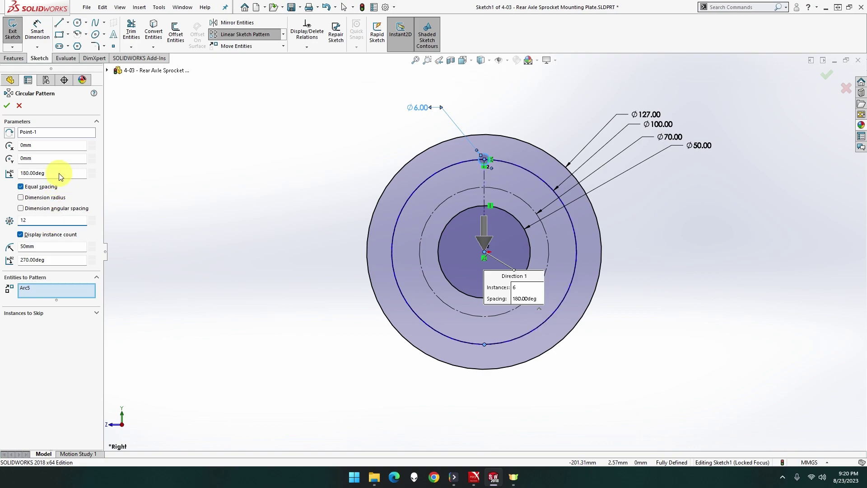
Step: Give the pattern 12 instances over 360° and accept it
{"action": "key", "text": "Return"}
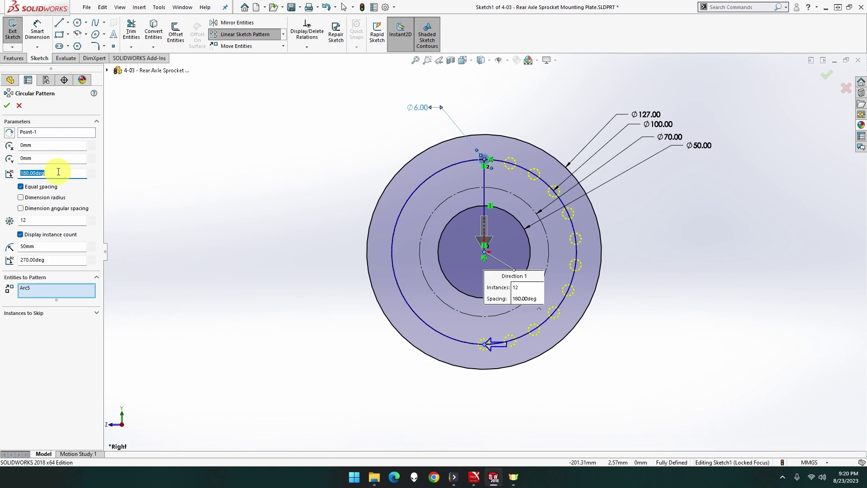
{"action": "left_click", "coordinate": [58, 171]}
{"action": "type", "text": "360"}
{"action": "key", "text": "Return"}
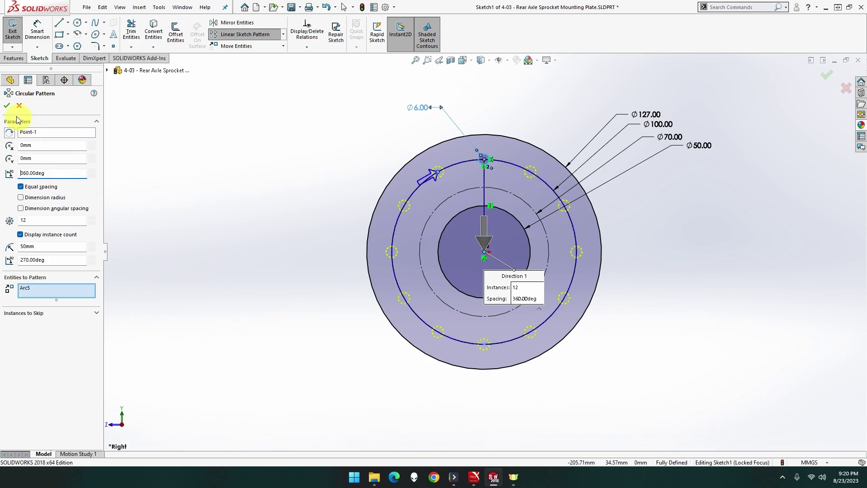
{"action": "left_click", "coordinate": [7, 106]}
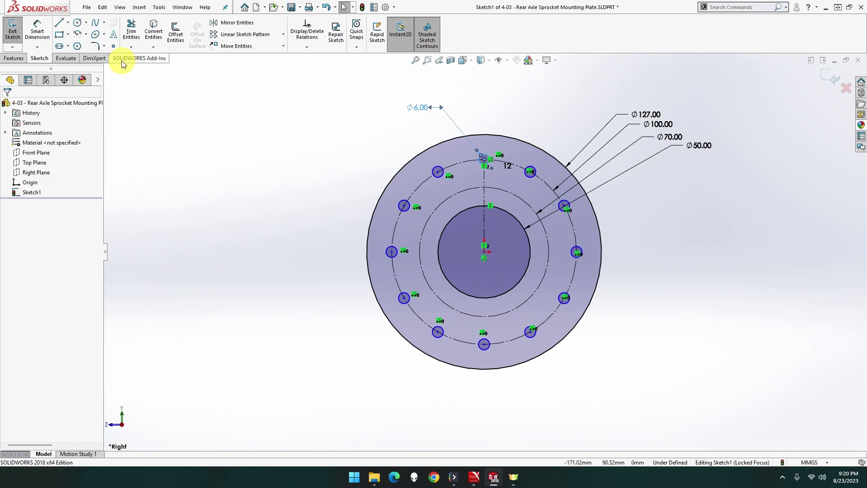
Step: Draw a Ø6 mm circle on top of the Ø70 construction circle
{"action": "left_click", "coordinate": [76, 23]}
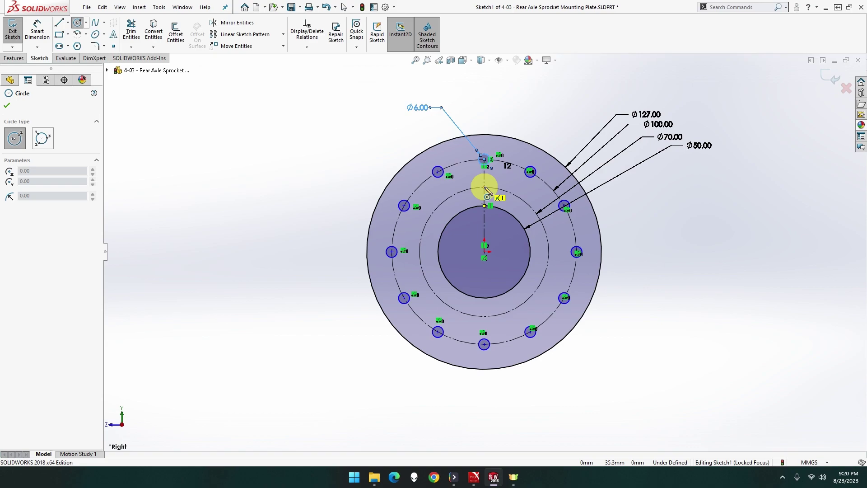
{"action": "left_click", "coordinate": [484, 188]}
{"action": "left_click", "coordinate": [492, 189]}
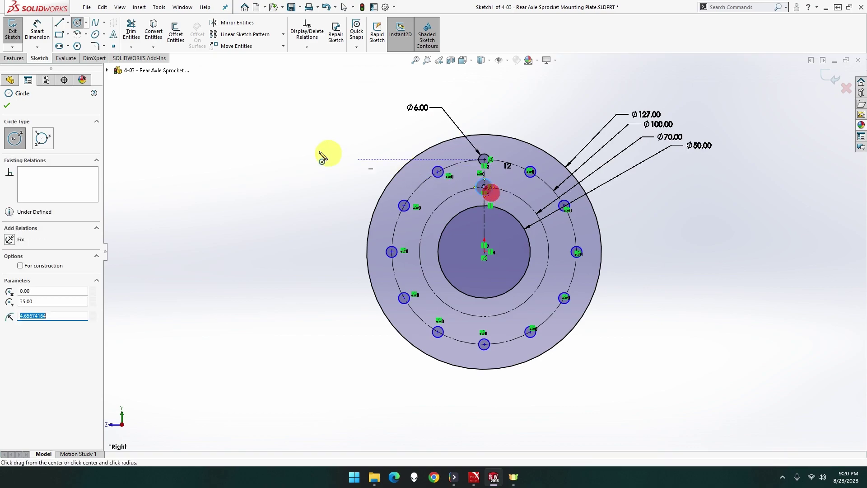
{"action": "left_click", "coordinate": [36, 43]}
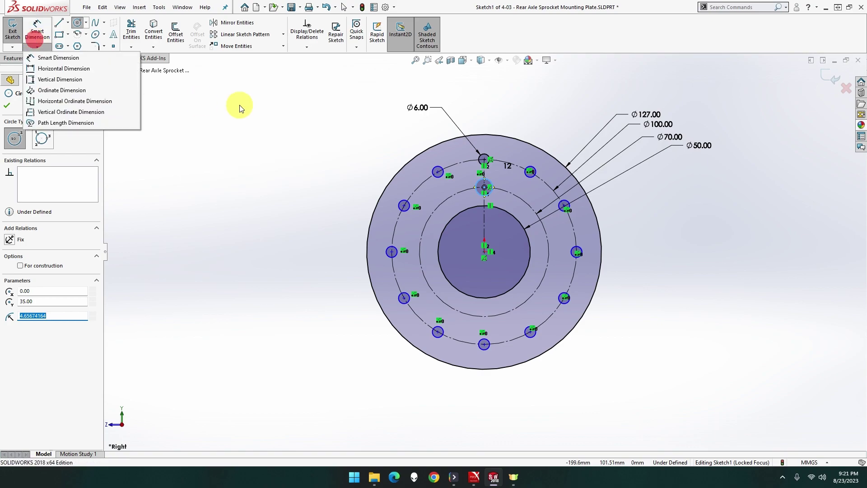
{"action": "left_click", "coordinate": [479, 182]}
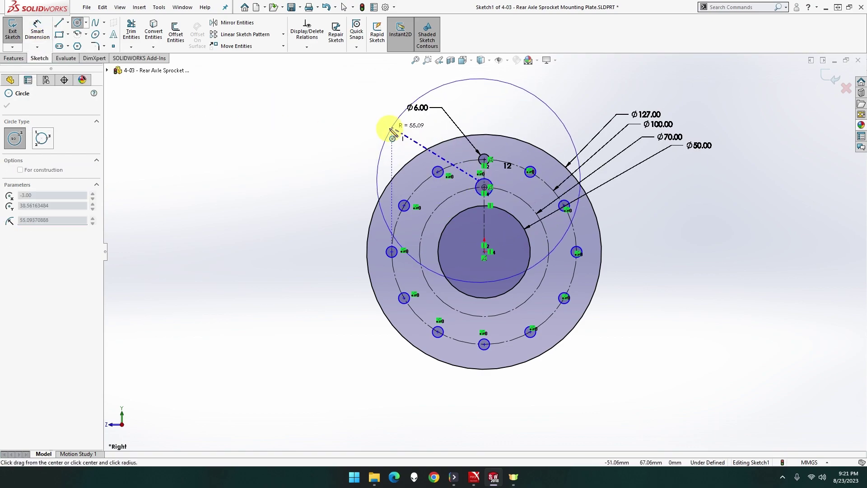
{"action": "left_click", "coordinate": [38, 31]}
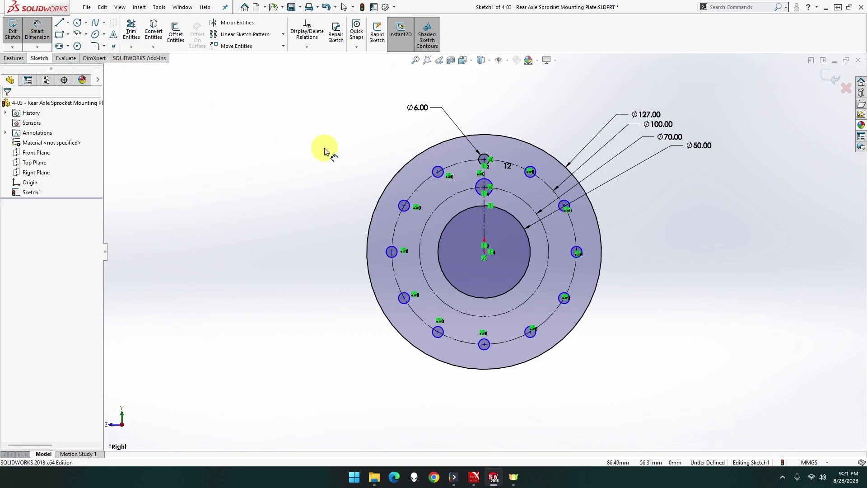
{"action": "left_click", "coordinate": [483, 186]}
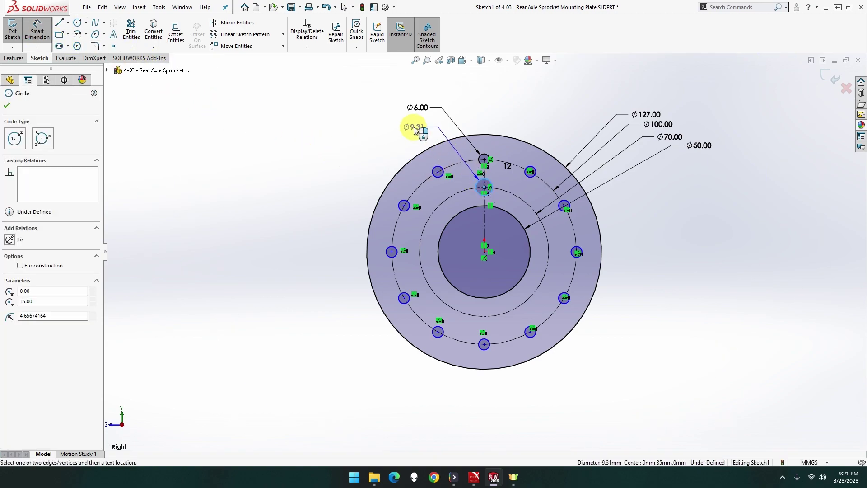
{"action": "left_click", "coordinate": [417, 132]}
{"action": "type", "text": "6"}
{"action": "key", "text": "Return"}
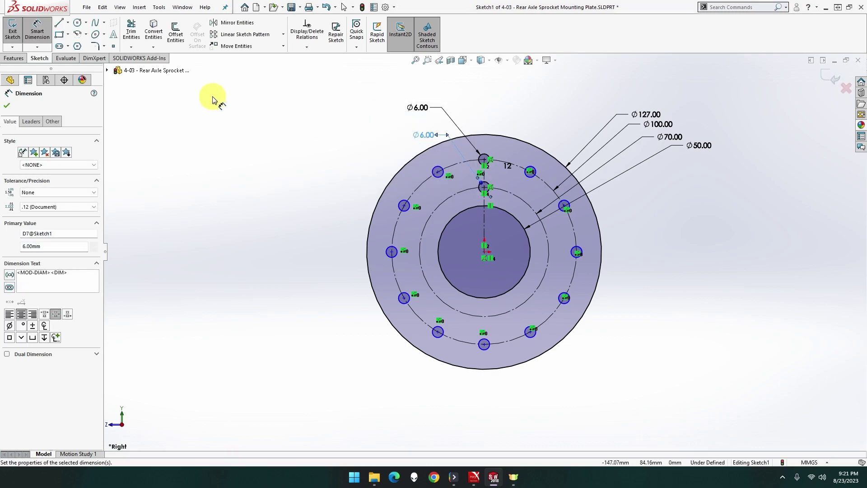
Step: Circular-pattern the new 6 mm circle 12 times around the origin
{"action": "left_click", "coordinate": [283, 34]}
{"action": "left_click", "coordinate": [271, 62]}
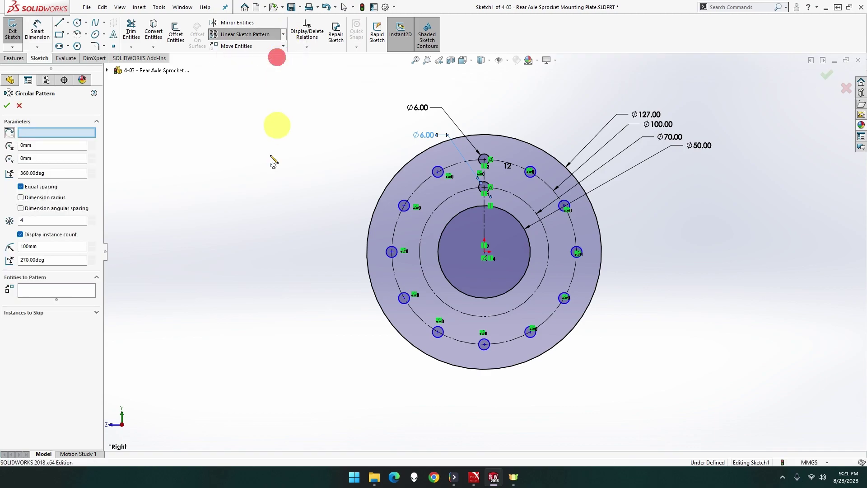
{"action": "left_click", "coordinate": [71, 132]}
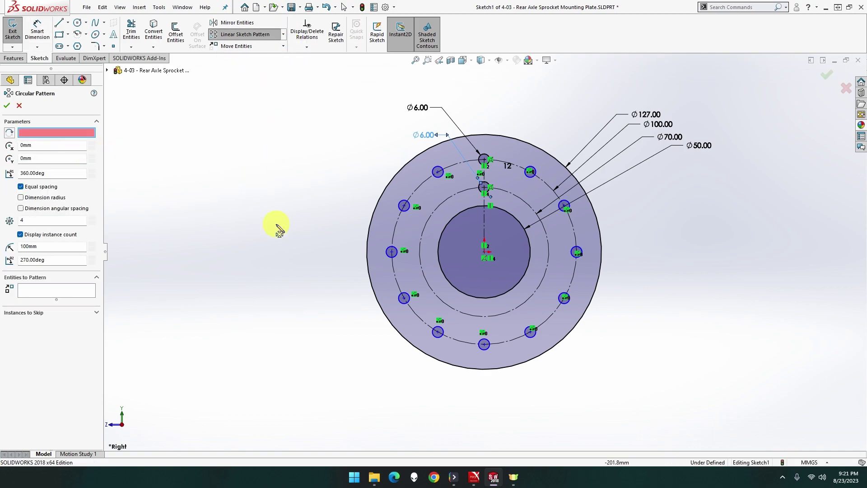
{"action": "left_click", "coordinate": [484, 251]}
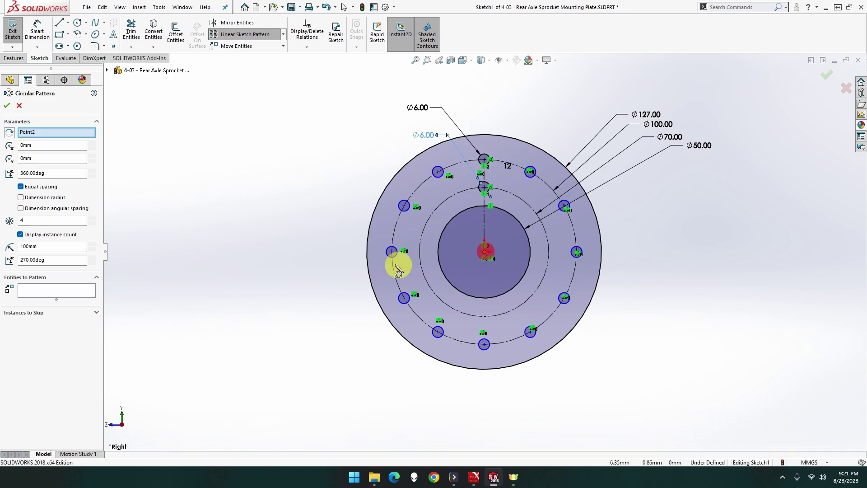
{"action": "left_click", "coordinate": [85, 295]}
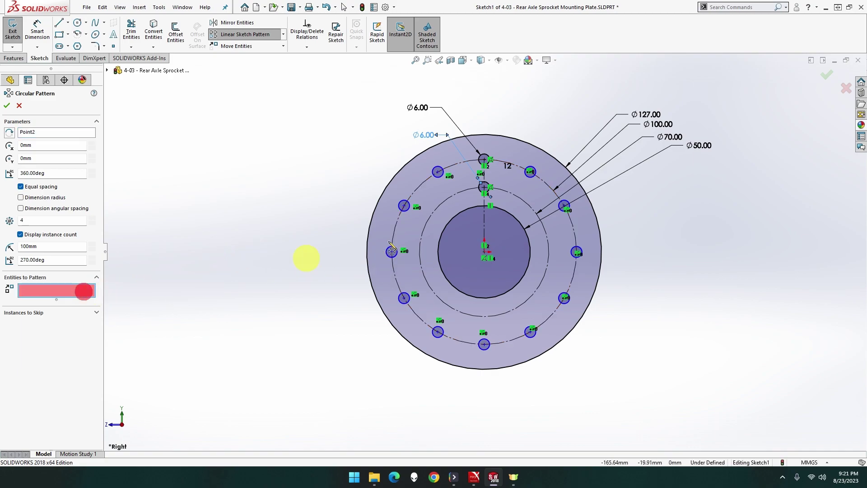
{"action": "left_click", "coordinate": [479, 190]}
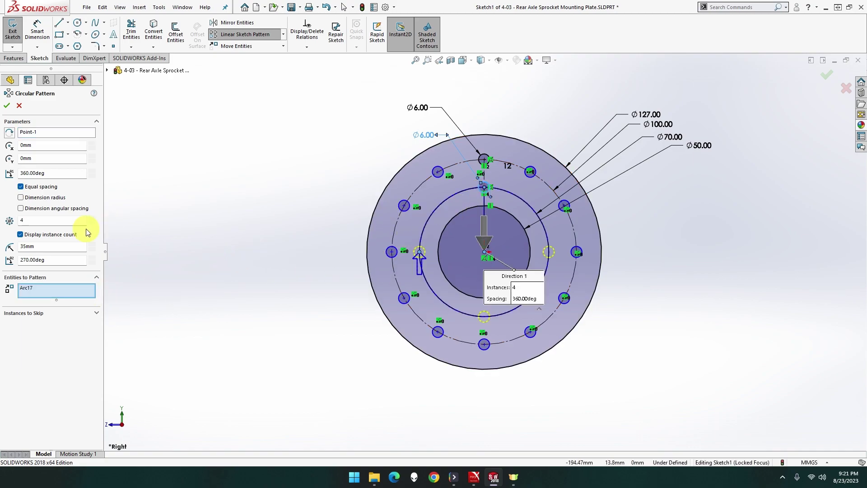
{"action": "key", "text": "Tab"}
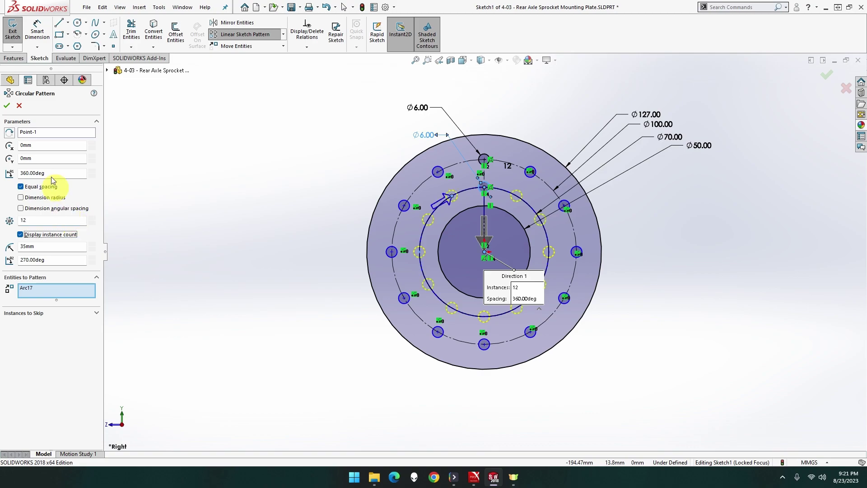
{"action": "left_click", "coordinate": [6, 105]}
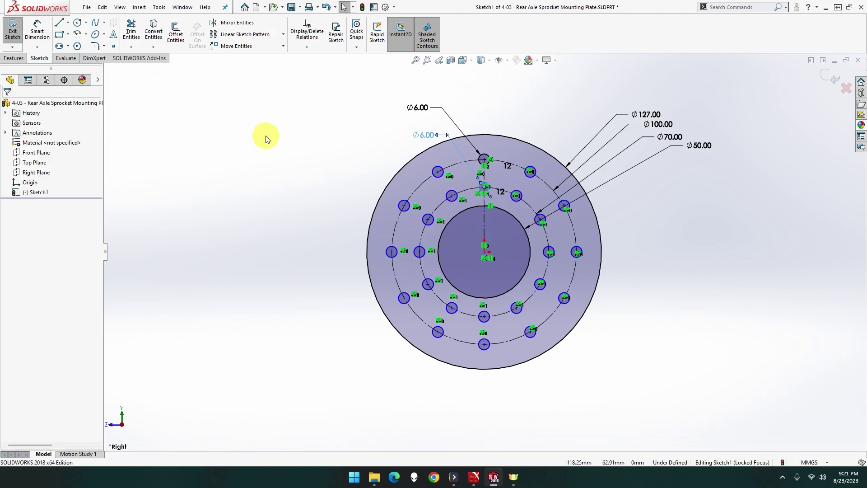
Step: Extrude Sketch1 6 mm with Mid Plane end condition to create Boss-Extrude1
{"action": "left_click", "coordinate": [14, 58]}
{"action": "left_click", "coordinate": [17, 40]}
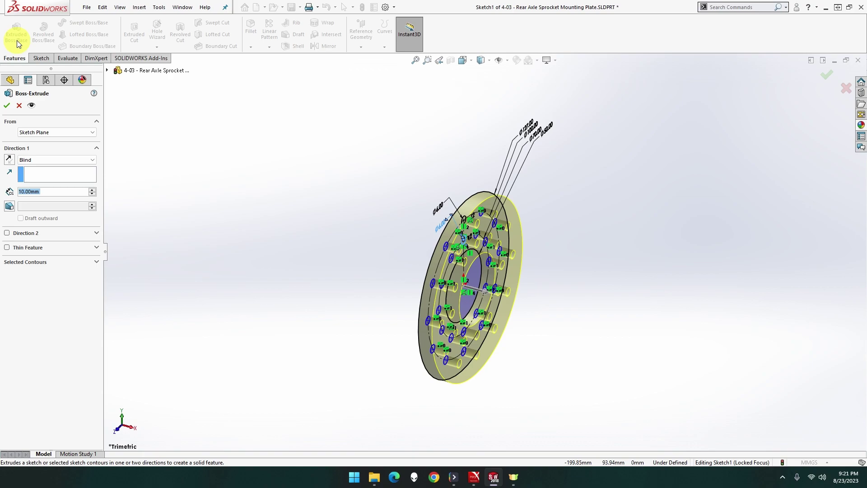
{"action": "type", "text": "6"}
{"action": "key", "text": "Return"}
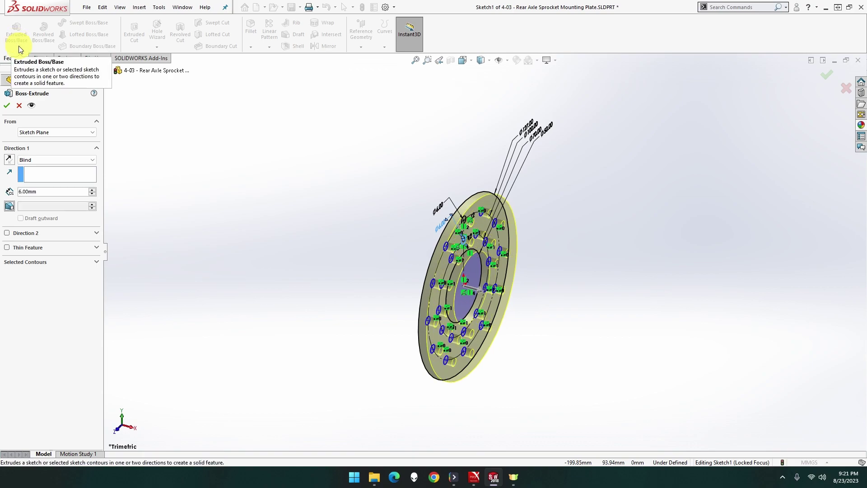
{"action": "left_click", "coordinate": [50, 159]}
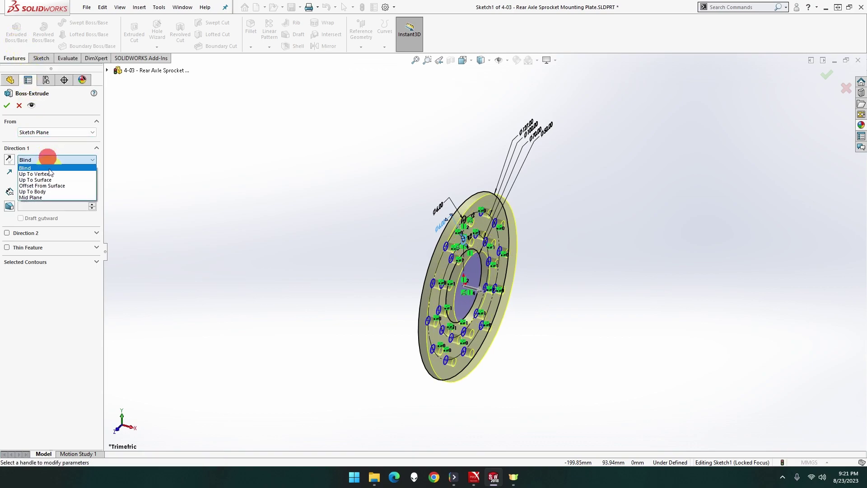
{"action": "left_click", "coordinate": [46, 197]}
{"action": "left_click", "coordinate": [7, 105]}
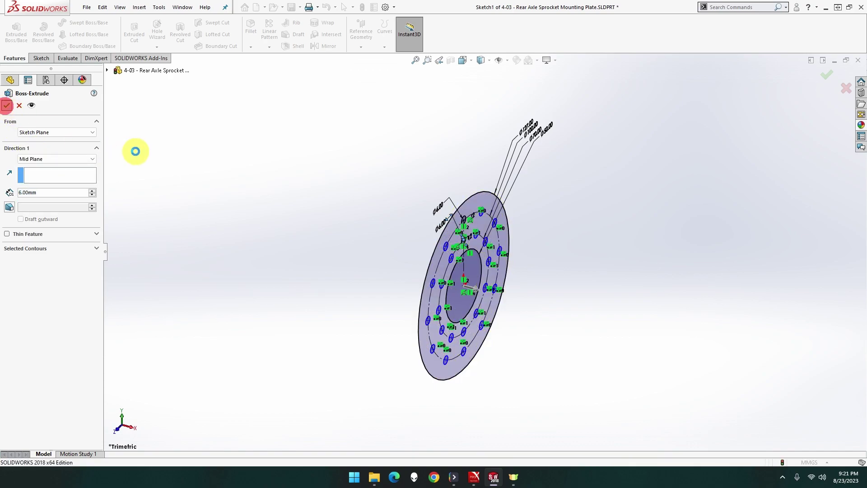
{"action": "middle_click_drag", "start_coordinate": [374, 235], "coordinate": [331, 226]}
{"action": "right_click", "coordinate": [534, 242]}
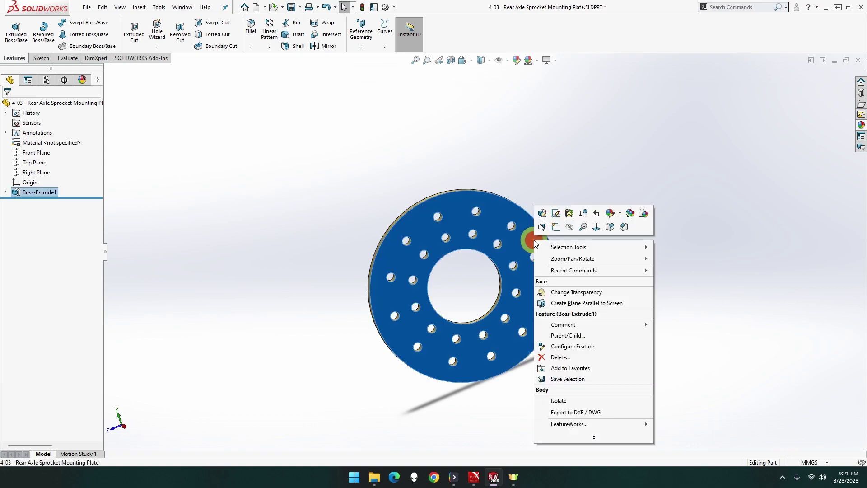
Step: View the plate face-on and apply sandblasted steel to the whole part
{"action": "left_click", "coordinate": [596, 226]}
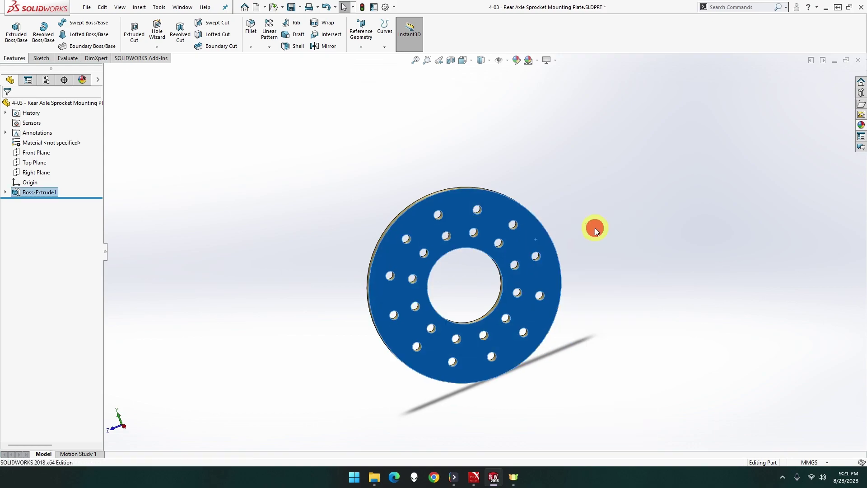
{"action": "left_click", "coordinate": [691, 183]}
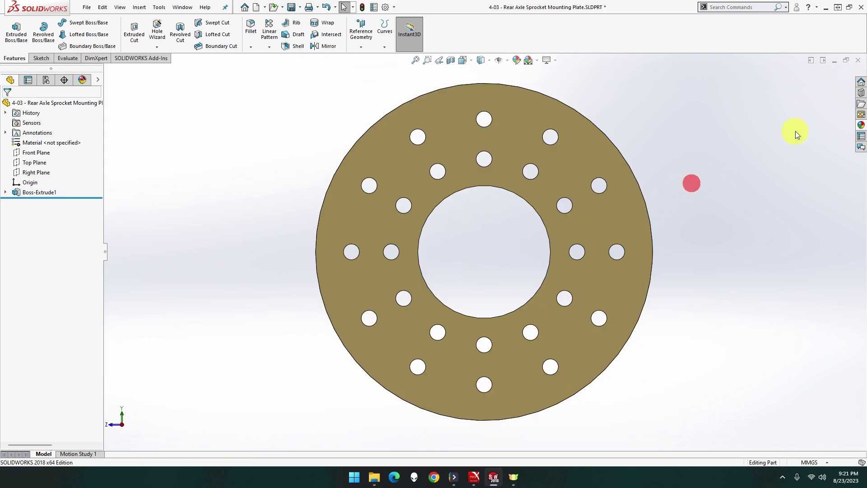
{"action": "left_click", "coordinate": [861, 125]}
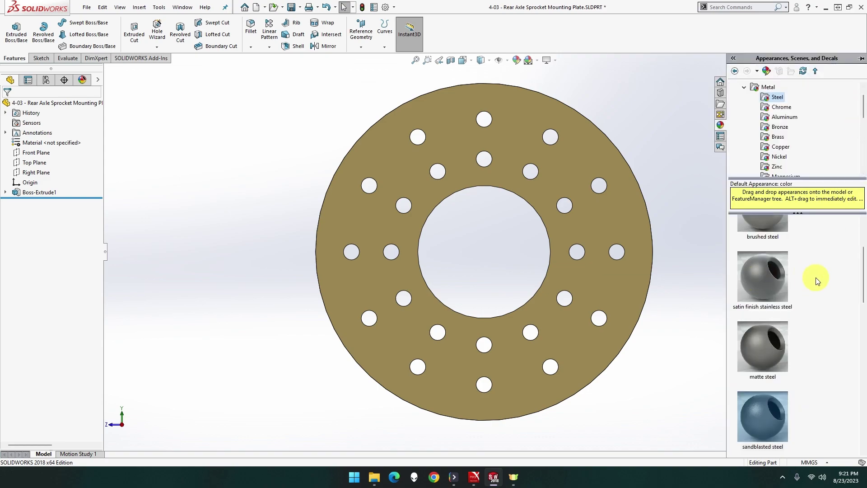
{"action": "left_click_drag", "start_coordinate": [763, 415], "coordinate": [602, 219]}
{"action": "left_click", "coordinate": [614, 216]}
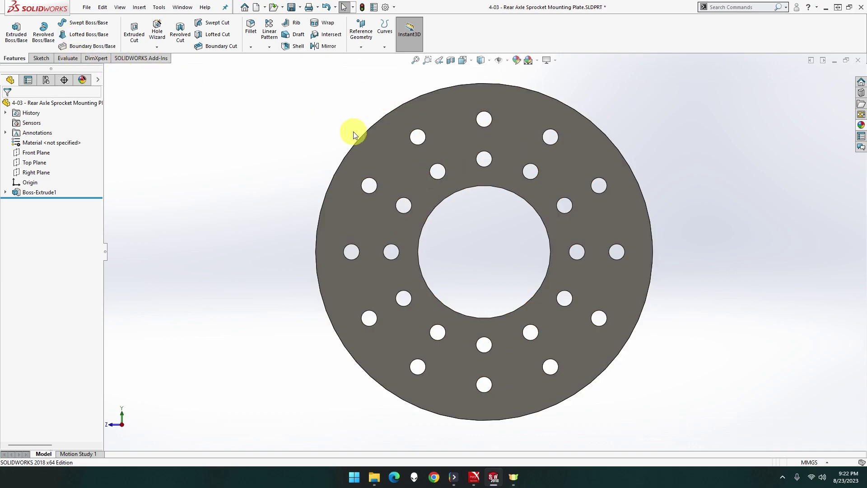
Step: Sketch on the plate face and join the upper and lower hole pairs with centerlines
{"action": "right_click", "coordinate": [444, 122]}
{"action": "left_click", "coordinate": [466, 110]}
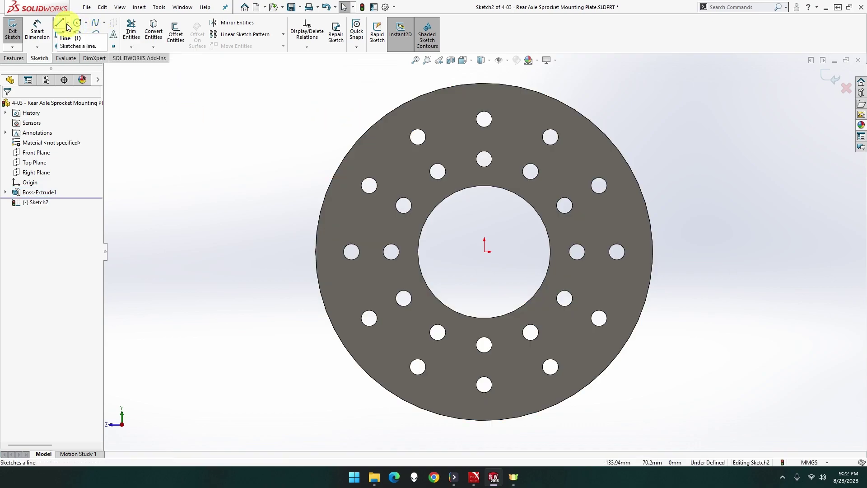
{"action": "left_click", "coordinate": [67, 23]}
{"action": "left_click", "coordinate": [73, 46]}
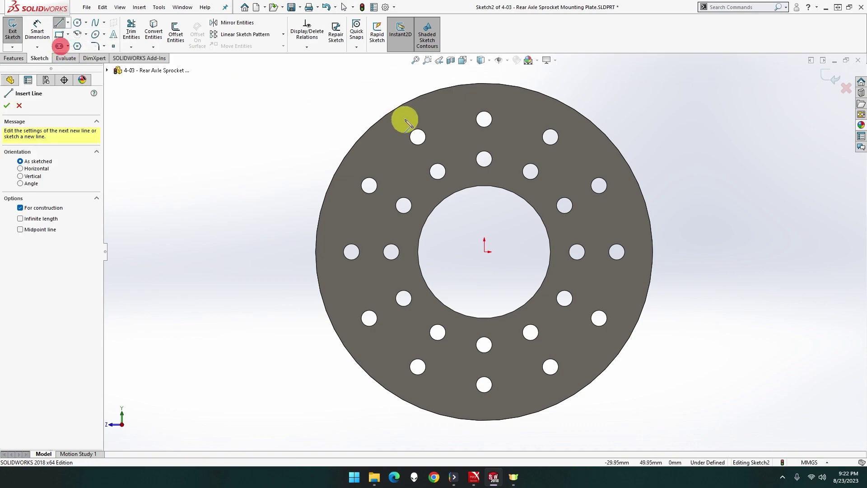
{"action": "left_click", "coordinate": [484, 159]}
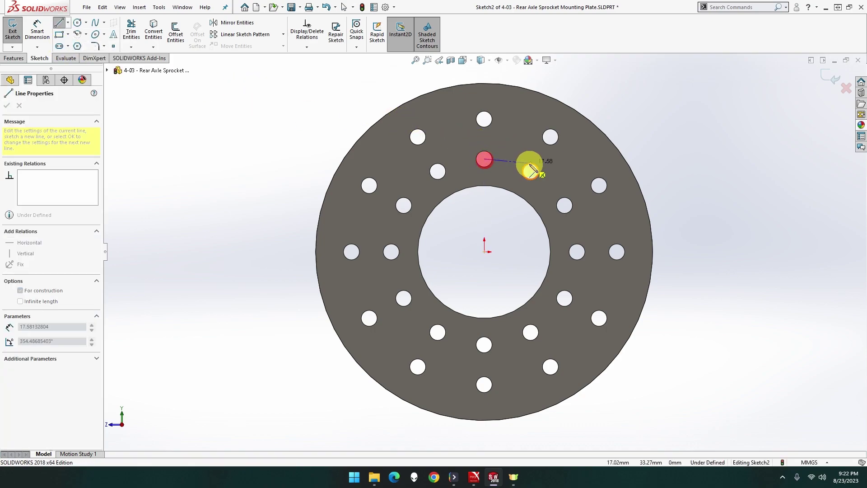
{"action": "left_click", "coordinate": [530, 171]}
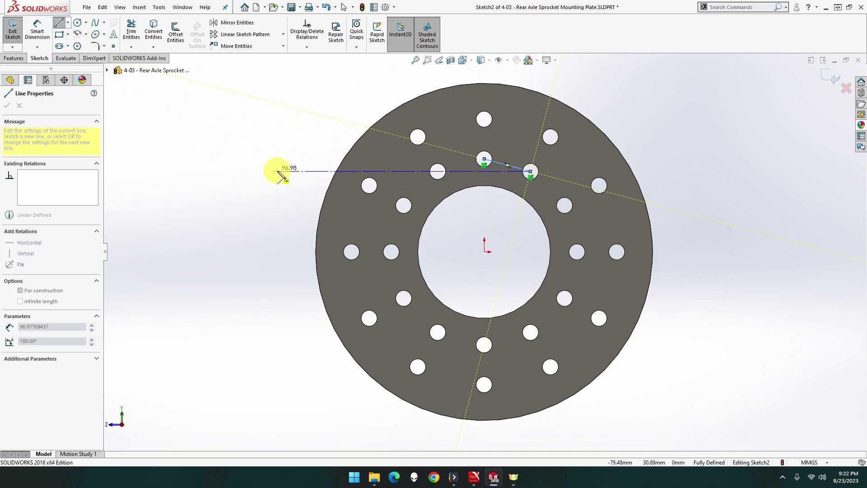
{"action": "key", "text": "Escape"}
{"action": "left_click", "coordinate": [68, 23]}
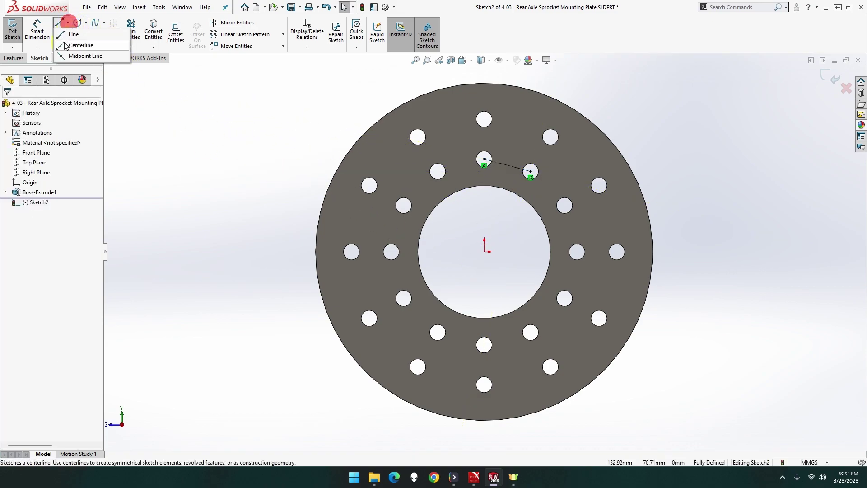
{"action": "left_click", "coordinate": [72, 43]}
{"action": "left_click_drag", "start_coordinate": [488, 353], "coordinate": [437, 333]}
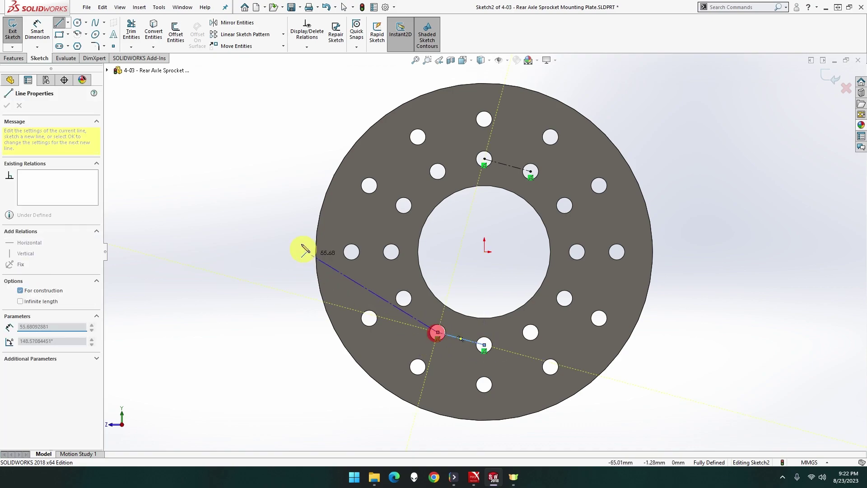
{"action": "key", "text": "Escape"}
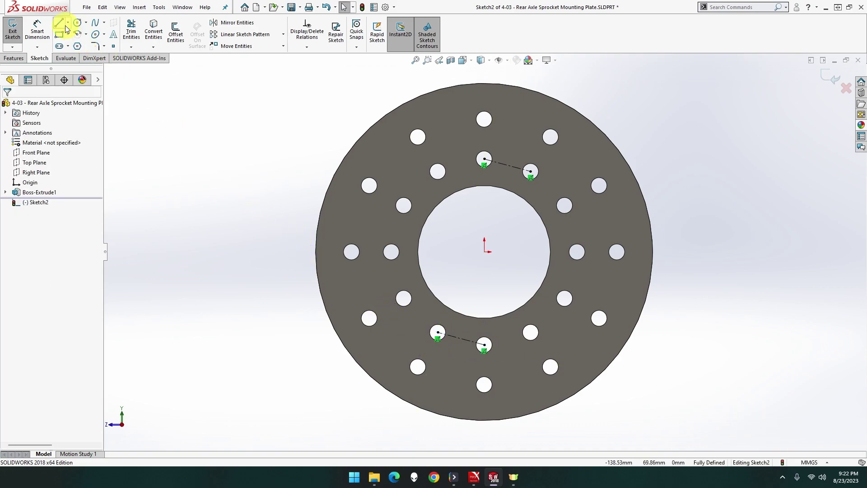
Step: Draw a centerline from the origin through the upper holes' midpoint past the rim
{"action": "left_click", "coordinate": [67, 22]}
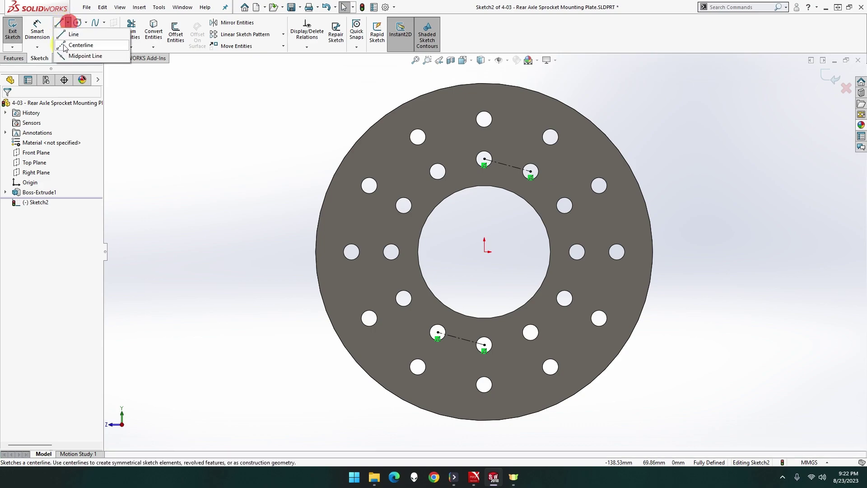
{"action": "left_click", "coordinate": [64, 45]}
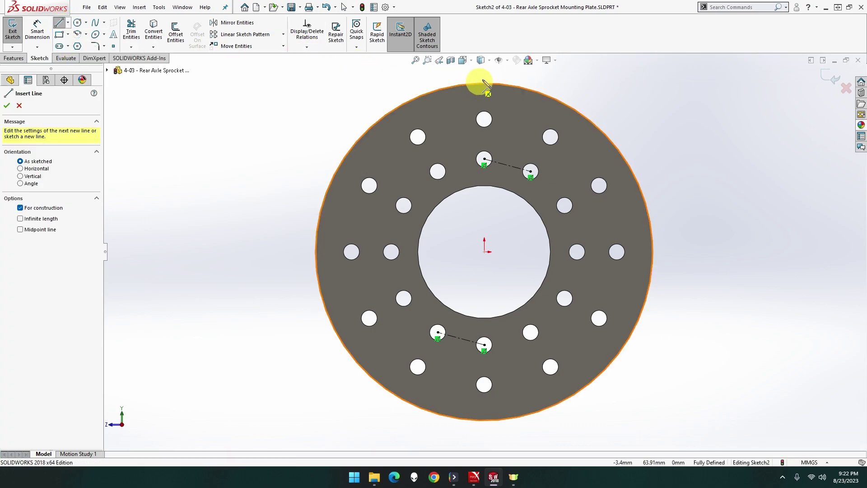
{"action": "left_click", "coordinate": [484, 251]}
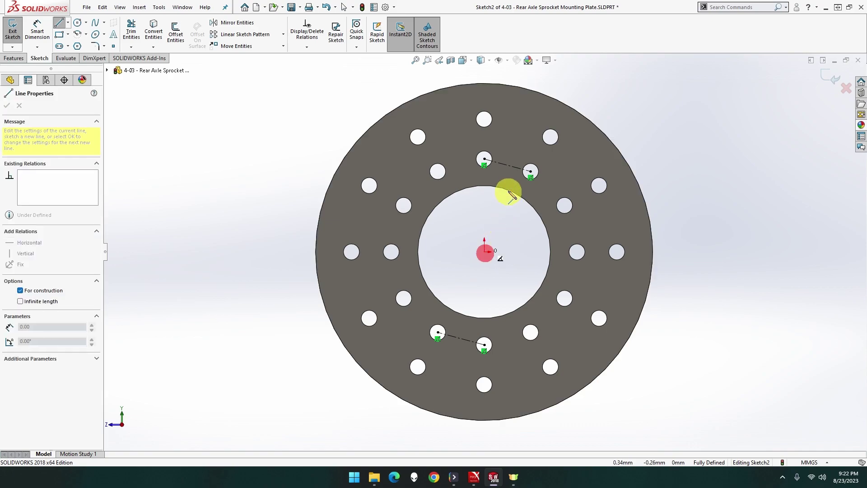
{"action": "left_click", "coordinate": [507, 165]}
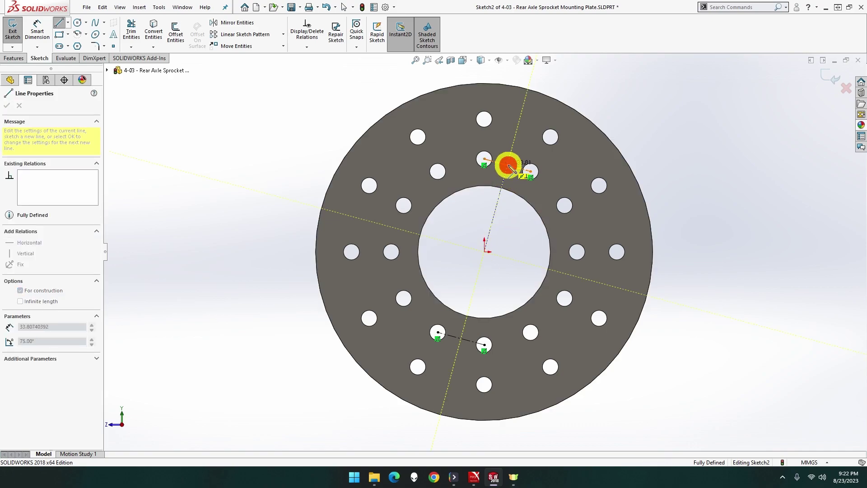
{"action": "left_click", "coordinate": [532, 75]}
{"action": "key", "text": "Escape"}
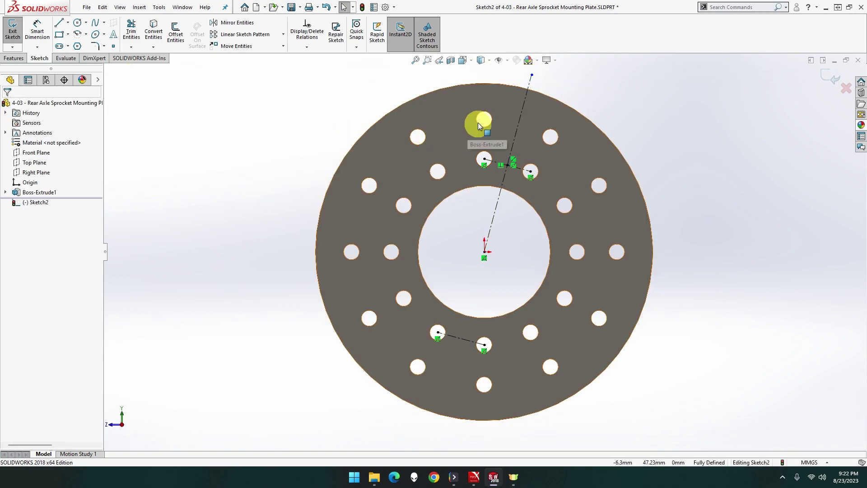
Step: Convert both segments of that origin centerline into regular sketch lines
{"action": "left_click", "coordinate": [531, 85]}
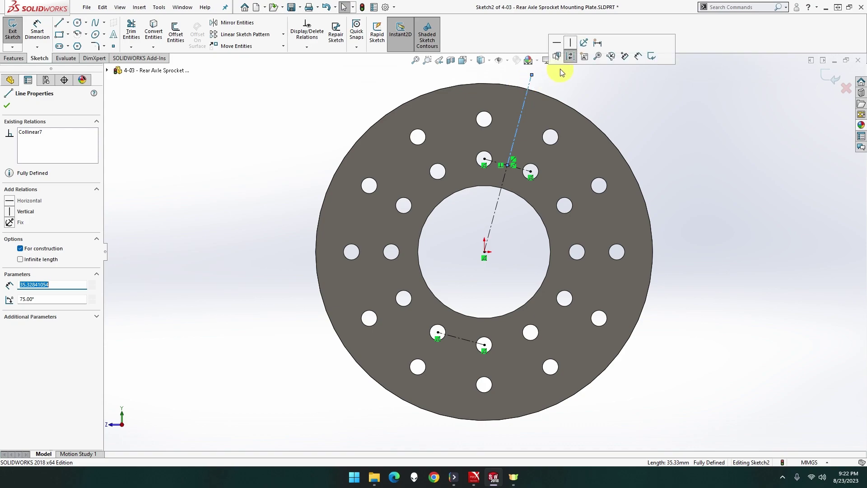
{"action": "left_click", "coordinate": [40, 248]}
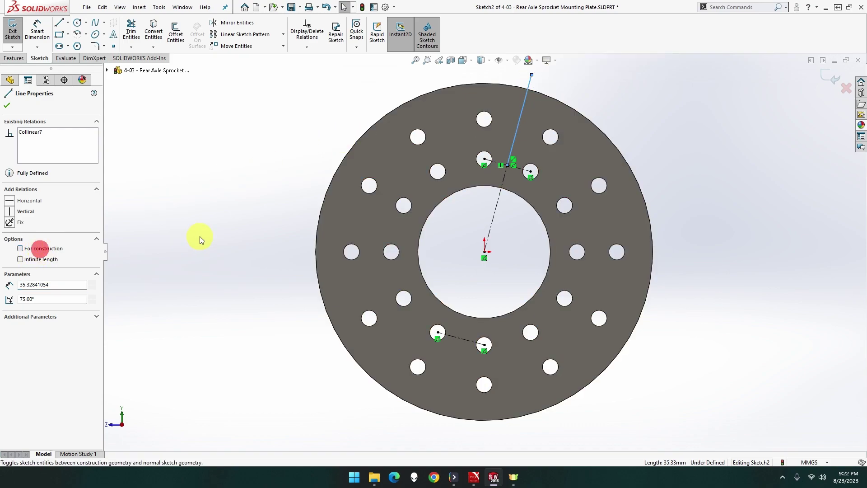
{"action": "left_click", "coordinate": [495, 211]}
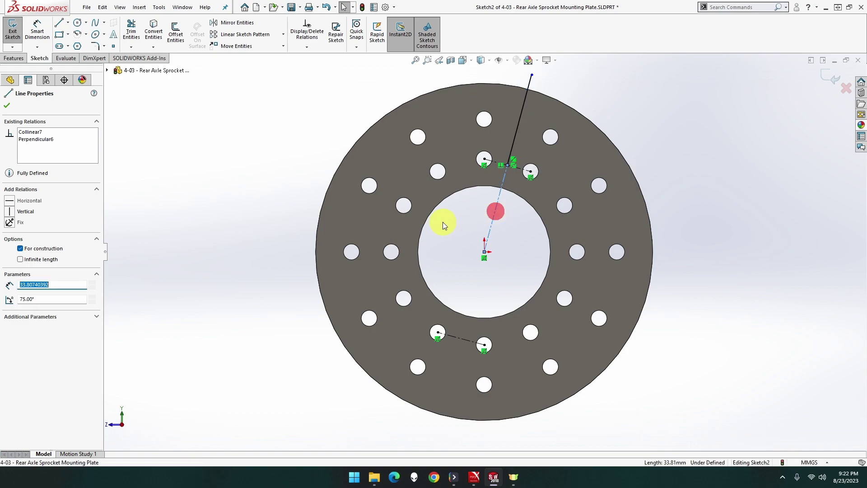
{"action": "left_click", "coordinate": [52, 249]}
{"action": "left_click", "coordinate": [240, 220]}
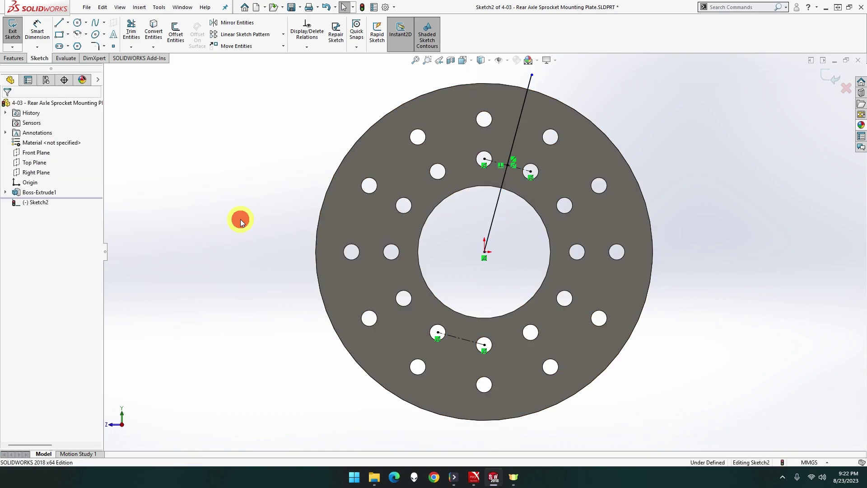
Step: Draw lines from the centre down past the bottom rim, around the right side, back to the top line end
{"action": "left_click", "coordinate": [60, 25]}
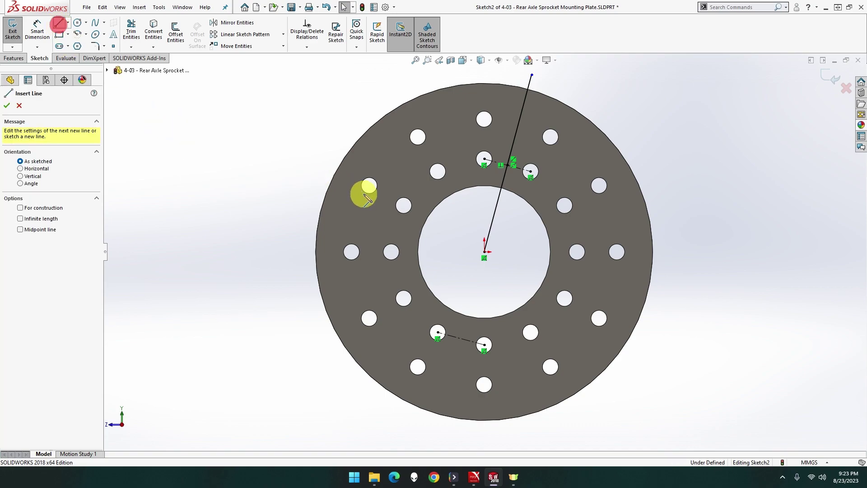
{"action": "left_click", "coordinate": [484, 252]}
{"action": "left_click", "coordinate": [460, 340]}
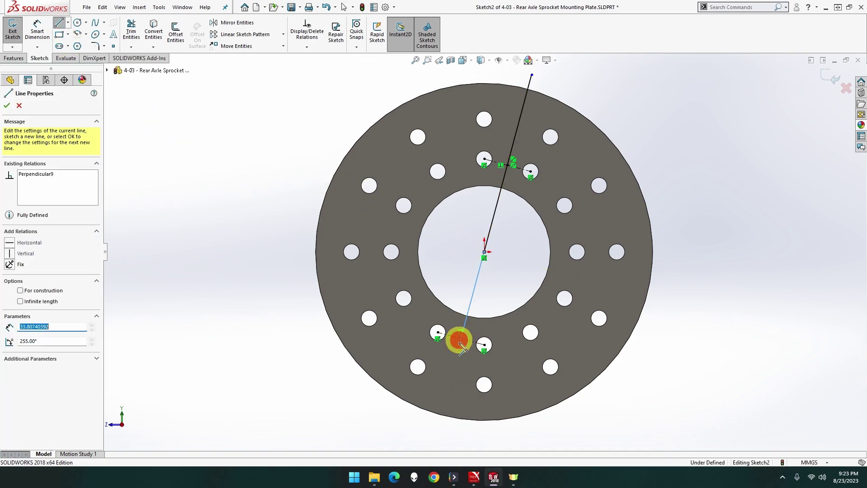
{"action": "left_click", "coordinate": [435, 434]}
{"action": "left_click", "coordinate": [675, 420]}
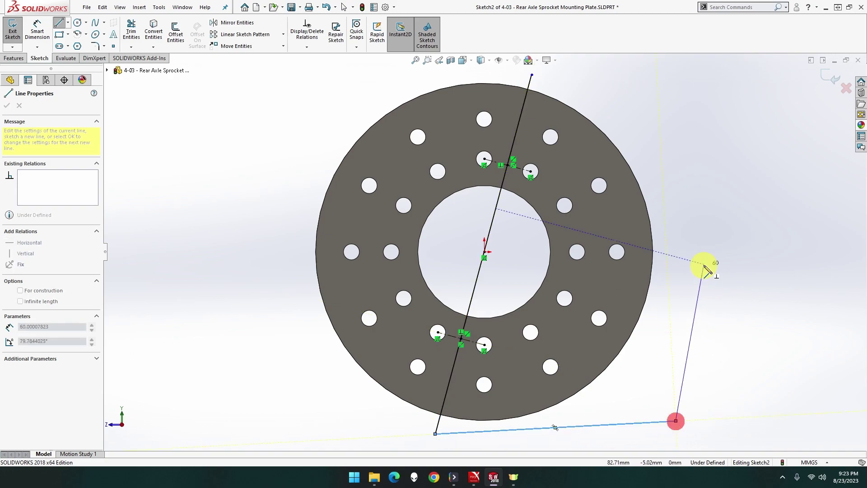
{"action": "left_click", "coordinate": [718, 199]}
{"action": "left_click", "coordinate": [531, 75]}
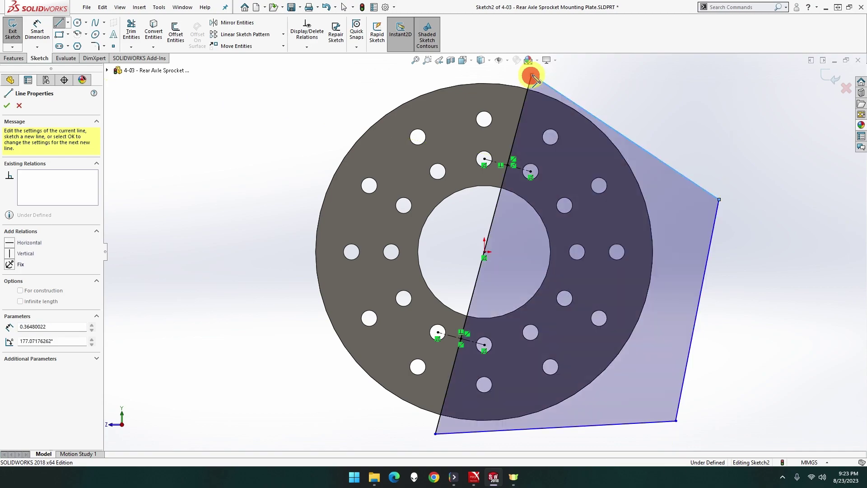
Step: Cut-Extrude the outlined right half Through All, then orbit to view the segment
{"action": "left_click", "coordinate": [23, 60]}
{"action": "left_click", "coordinate": [134, 32]}
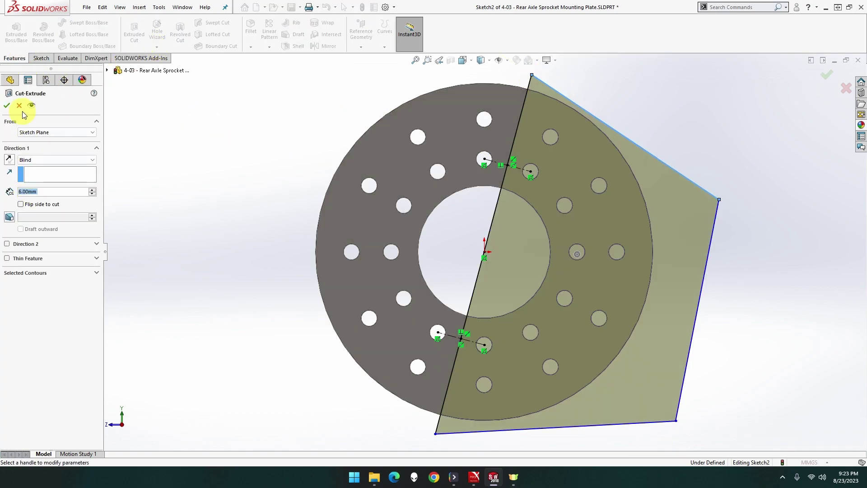
{"action": "left_click", "coordinate": [42, 159]}
{"action": "left_click", "coordinate": [43, 174]}
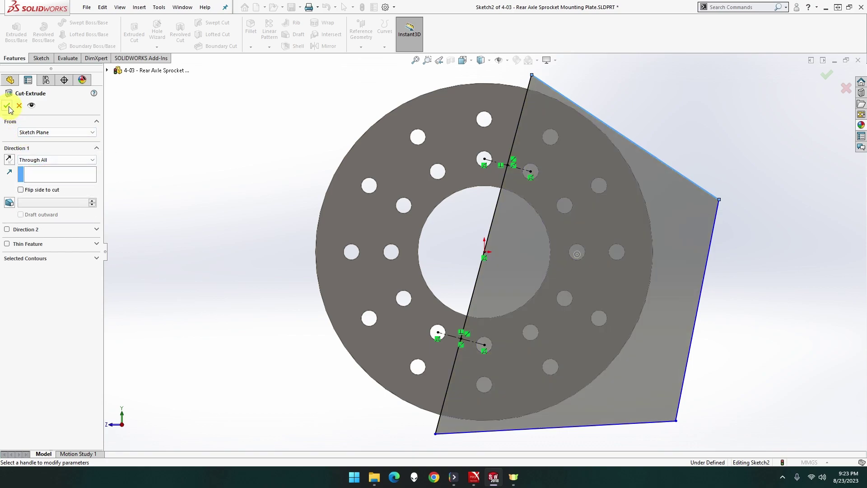
{"action": "left_click", "coordinate": [6, 105]}
{"action": "left_click", "coordinate": [251, 159]}
{"action": "mouse_move", "coordinate": [262, 167]}
{"action": "middle_mouse_down"}
{"action": "mouse_move", "coordinate": [226, 161]}
{"action": "mouse_move", "coordinate": [304, 174]}
{"action": "mouse_move", "coordinate": [224, 168]}
{"action": "mouse_move", "coordinate": [269, 180]}
{"action": "middle_mouse_up"}
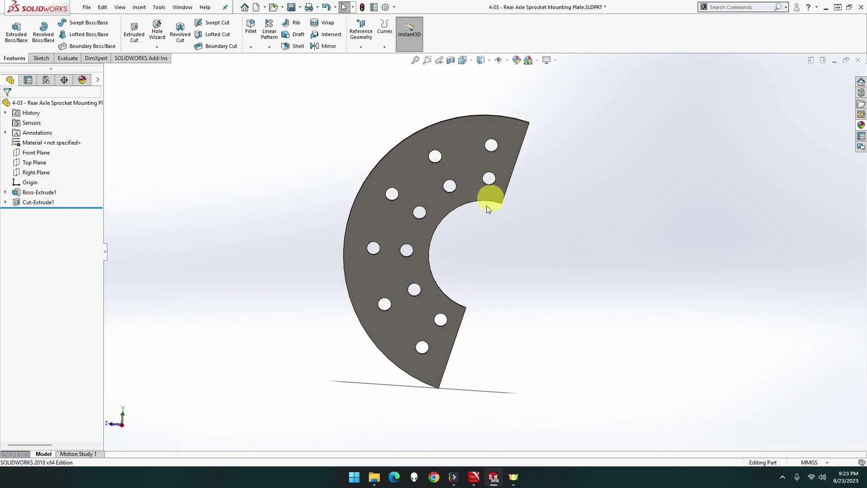
Step: Create a new MMGS assembly and place the sprocket mounting plate part into it
{"action": "left_click", "coordinate": [419, 233]}
{"action": "left_click", "coordinate": [270, 213]}
{"action": "key", "text": "ctrl+n"}
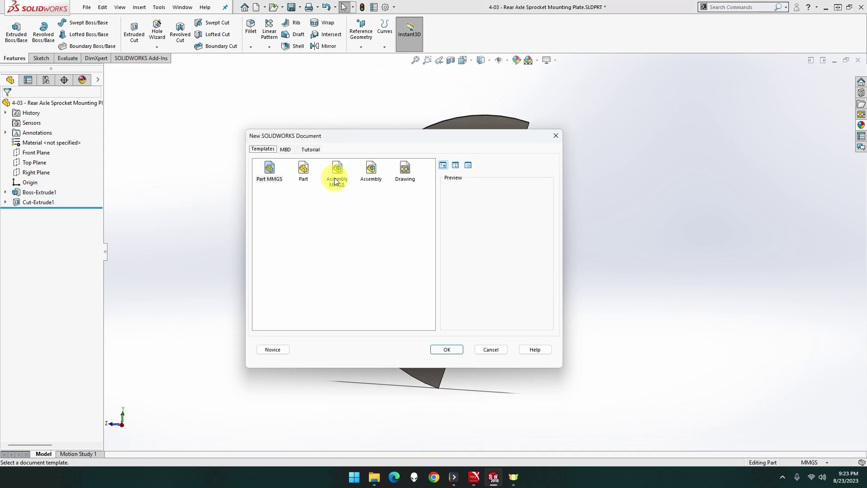
{"action": "double_click", "coordinate": [336, 173]}
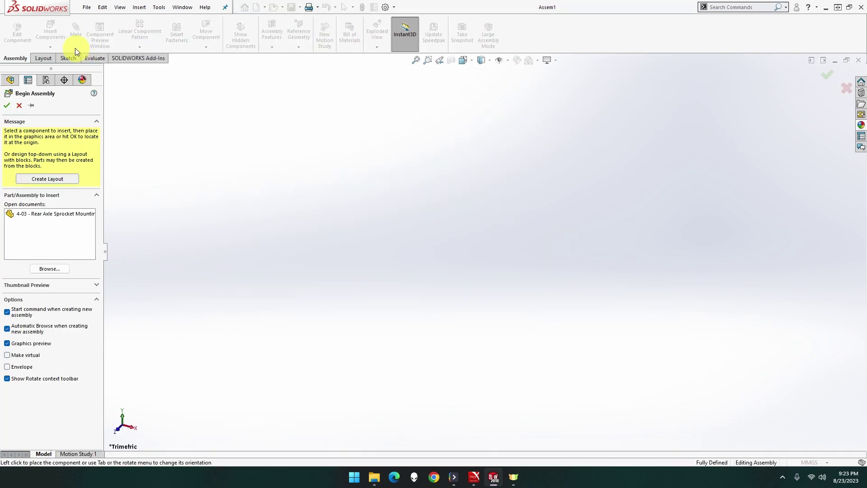
{"action": "left_click", "coordinate": [40, 214]}
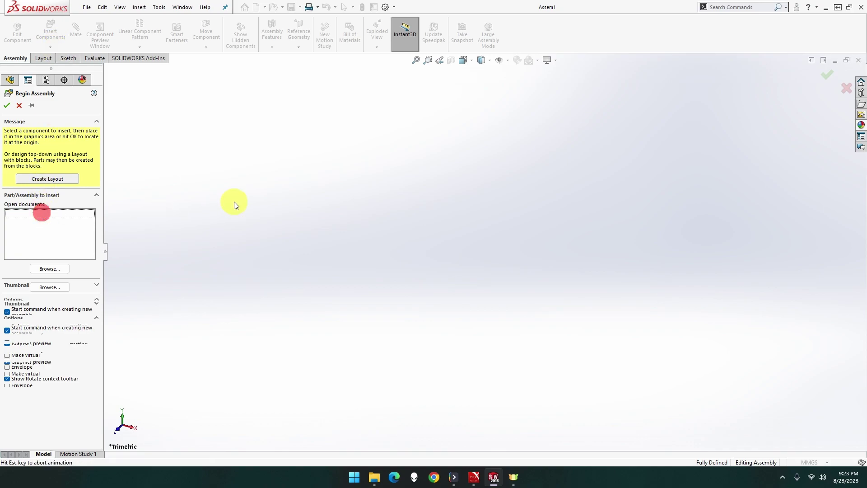
{"action": "left_click", "coordinate": [293, 244]}
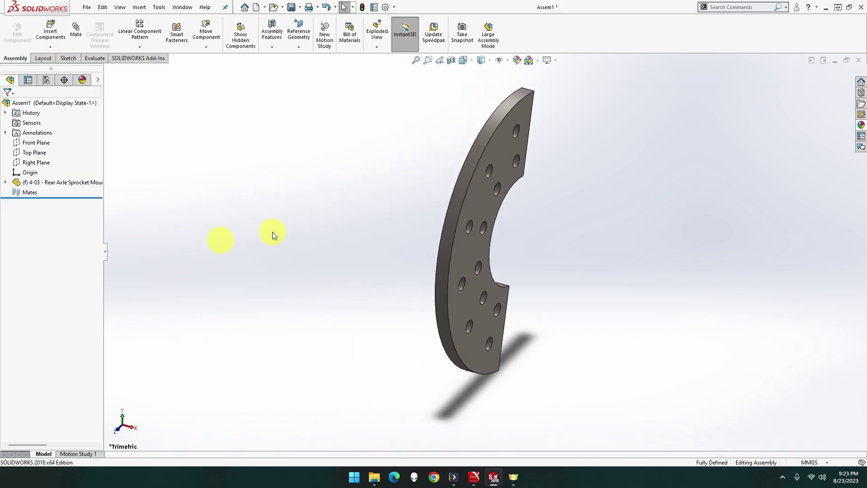
Step: Ctrl-drag a second copy of the plate beside the first one
{"action": "left_click", "coordinate": [467, 247]}
{"action": "key", "text": "Escape"}
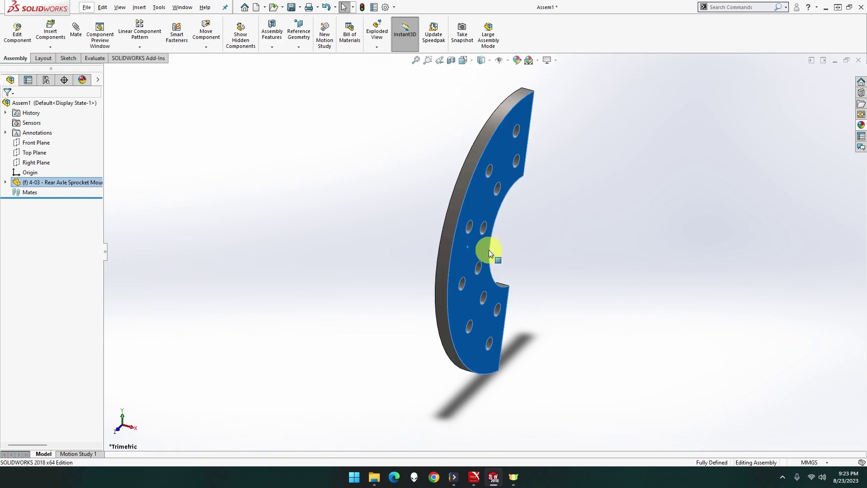
{"action": "left_click_drag", "start_coordinate": [488, 250], "coordinate": [578, 226], "text": "ctrl"}
{"action": "left_click", "coordinate": [613, 216]}
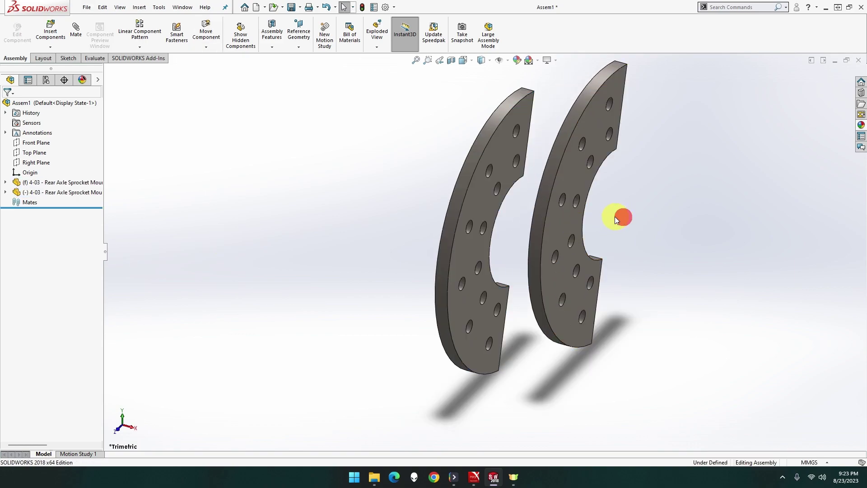
{"action": "middle_click_drag", "start_coordinate": [613, 216], "coordinate": [478, 261]}
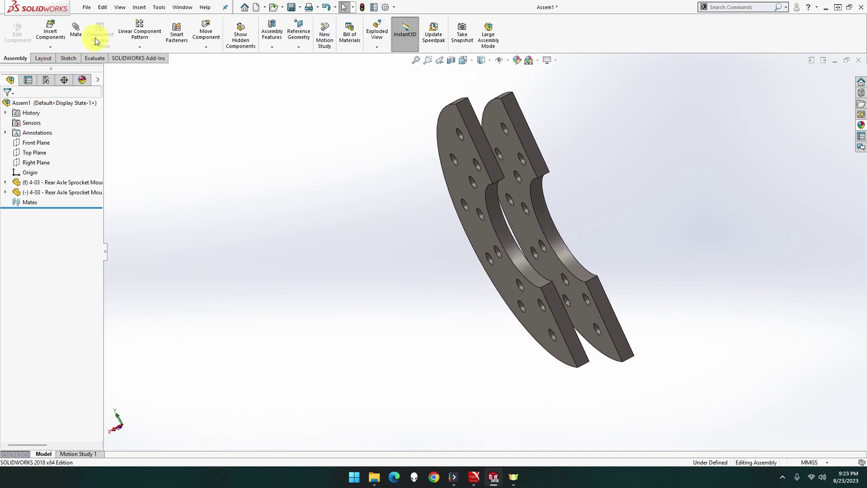
Step: Mate the two plates' cut faces coincident with flipped alignment
{"action": "left_click", "coordinate": [75, 28]}
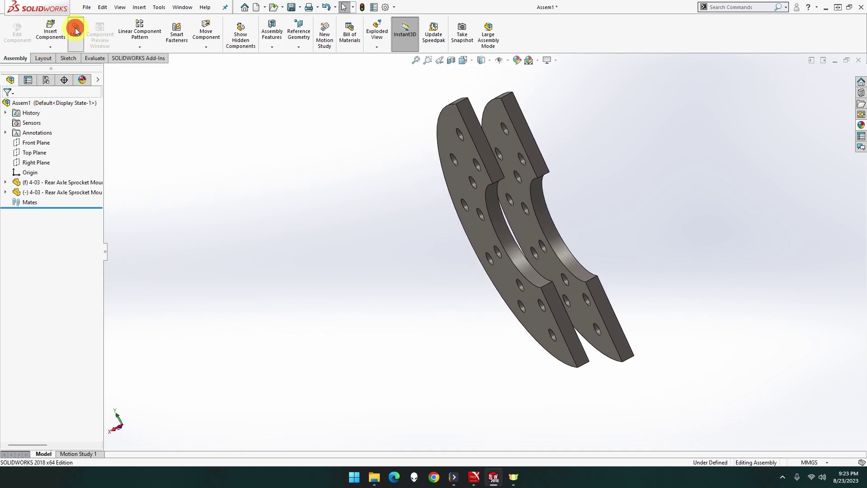
{"action": "left_click", "coordinate": [475, 129]}
{"action": "left_click", "coordinate": [518, 121]}
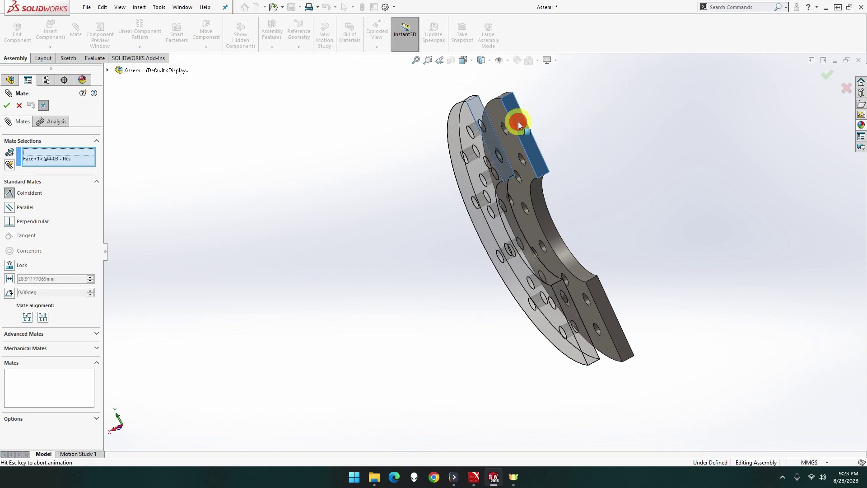
{"action": "left_click", "coordinate": [598, 111]}
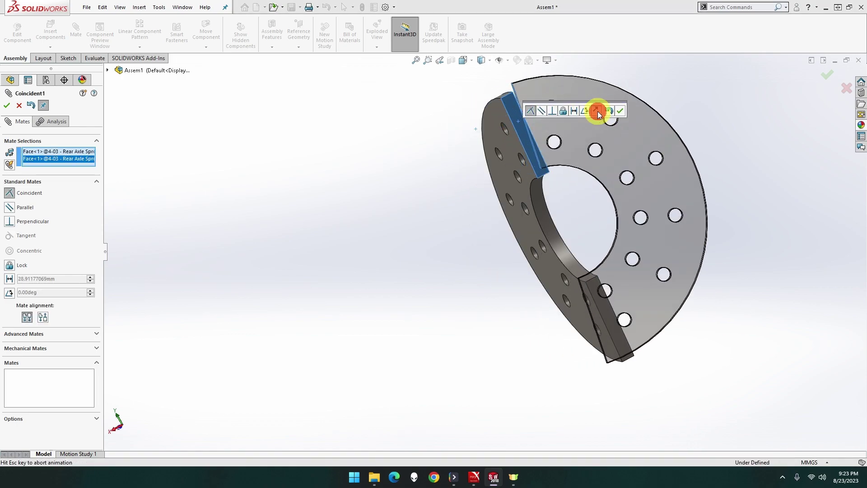
{"action": "left_click", "coordinate": [619, 112]}
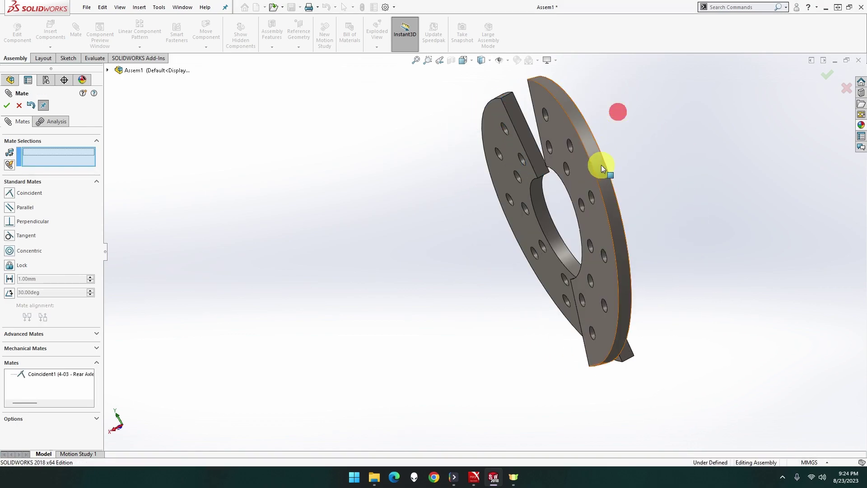
Step: Add a coincident mate between matching corner vertices of the two plates
{"action": "middle_click_drag", "start_coordinate": [600, 169], "coordinate": [588, 216]}
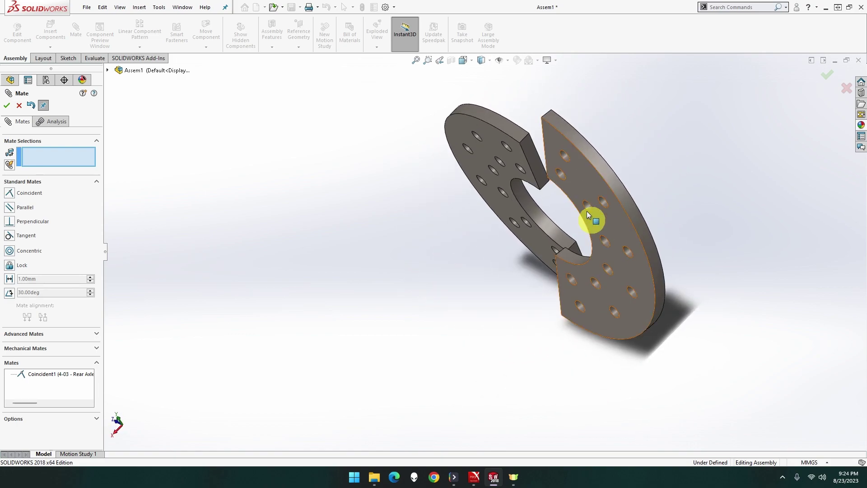
{"action": "left_click", "coordinate": [541, 117]}
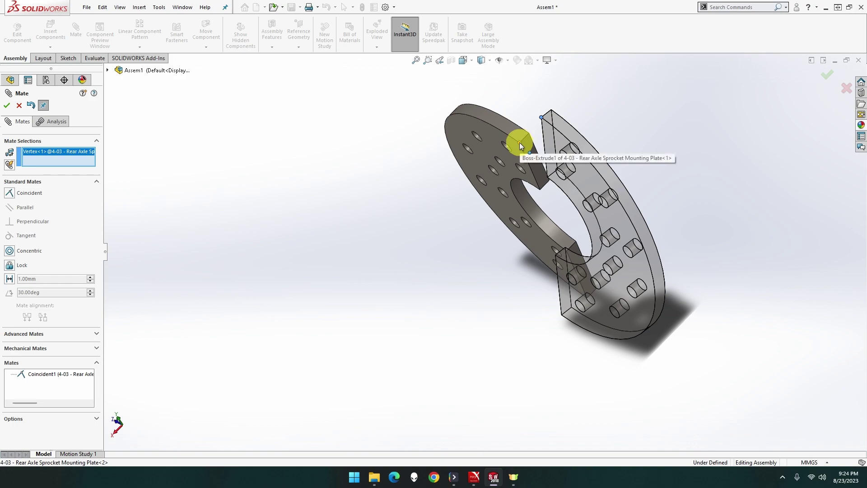
{"action": "left_click", "coordinate": [519, 142]}
{"action": "left_click", "coordinate": [574, 132]}
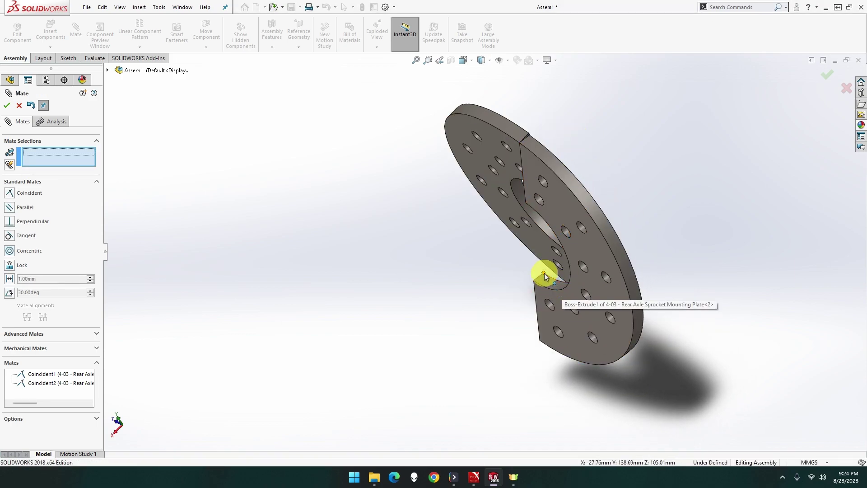
Step: Add a third coincident mate between another corner vertex pair to fully define the ring
{"action": "left_click", "coordinate": [544, 274]}
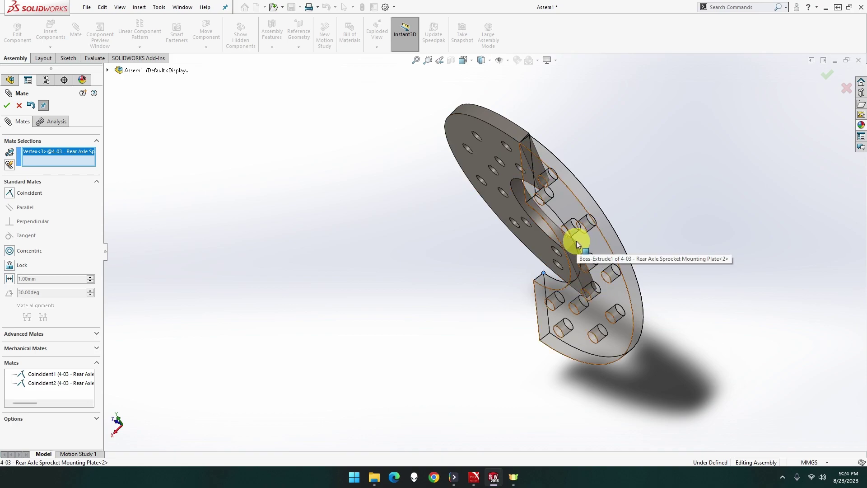
{"action": "middle_click_drag", "start_coordinate": [591, 248], "coordinate": [560, 249]}
{"action": "scroll", "coordinate": [633, 240], "scroll_direction": "down", "scroll_amount": 5}
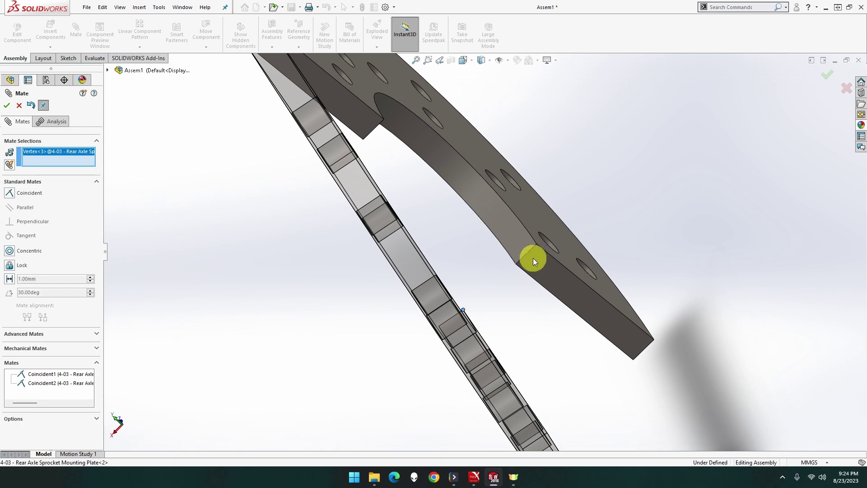
{"action": "left_click", "coordinate": [537, 244]}
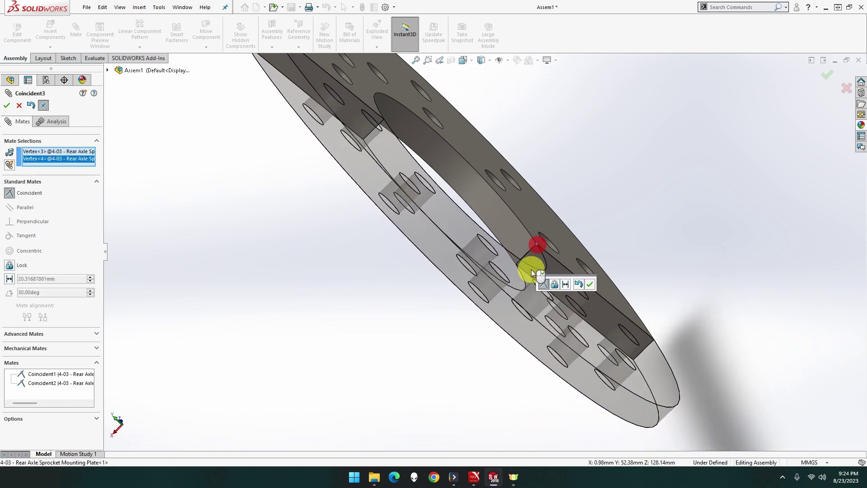
{"action": "left_click", "coordinate": [589, 285]}
{"action": "scroll", "coordinate": [465, 272], "scroll_direction": "down", "scroll_amount": 3}
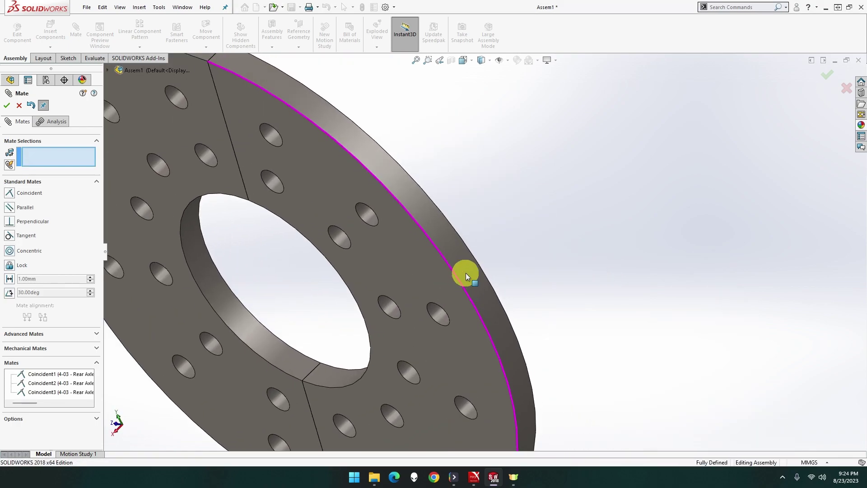
{"action": "right_click", "coordinate": [391, 291]}
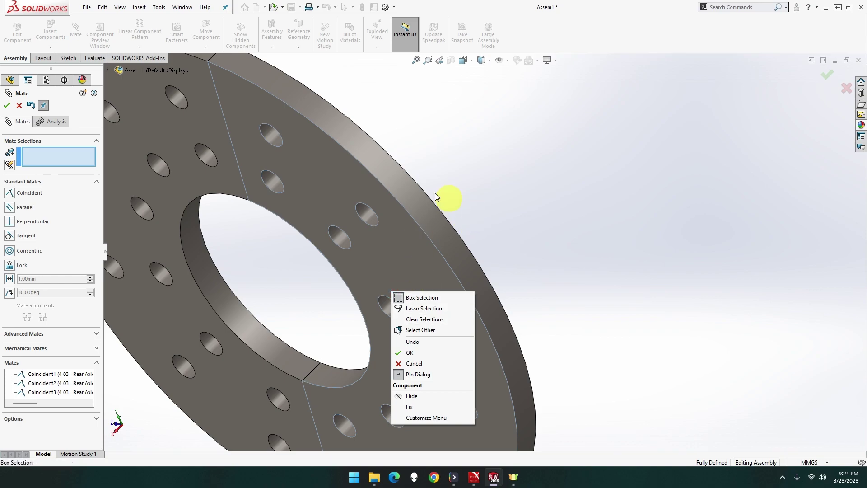
{"action": "left_click", "coordinate": [7, 114]}
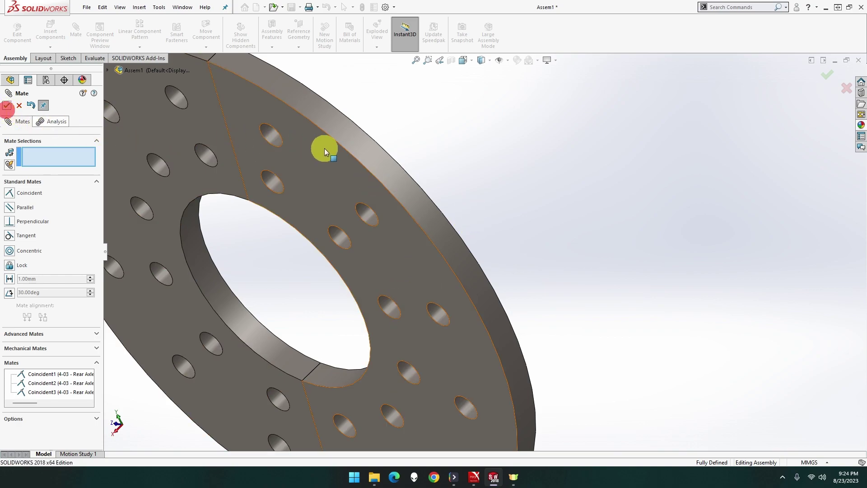
{"action": "left_click", "coordinate": [7, 107]}
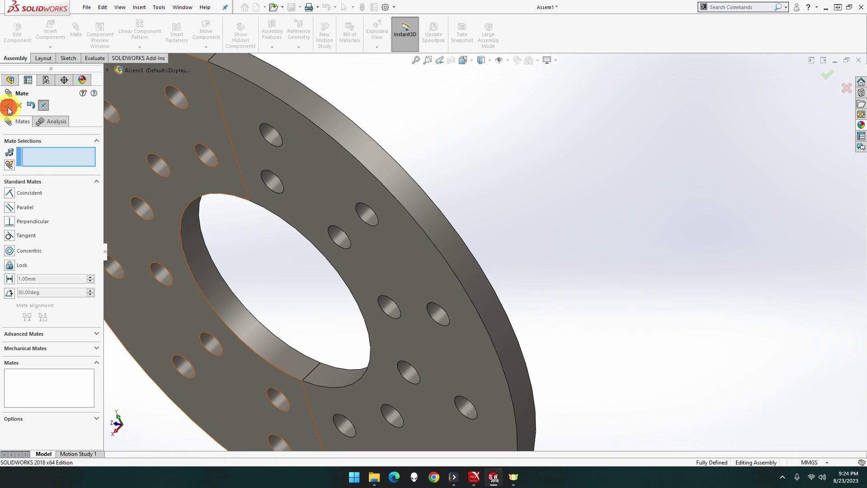
Step: View the plate face Normal To, then close Assem1 without saving
{"action": "right_click", "coordinate": [255, 117]}
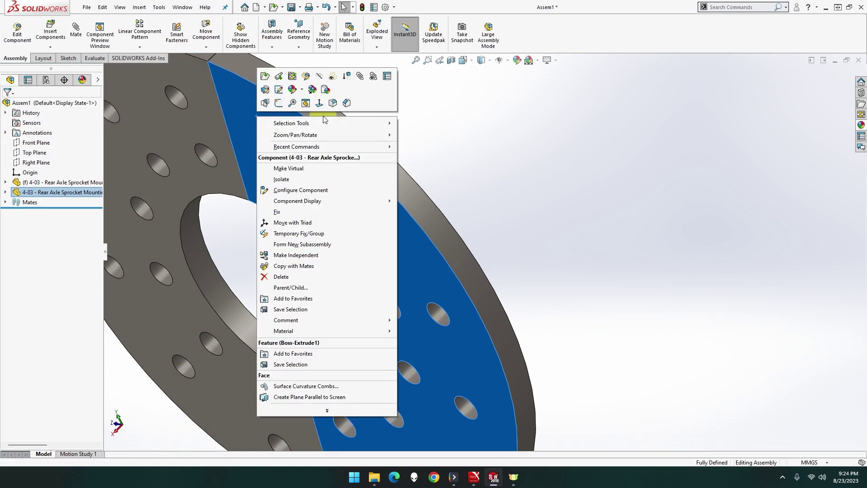
{"action": "left_click", "coordinate": [319, 103]}
{"action": "left_click", "coordinate": [454, 221]}
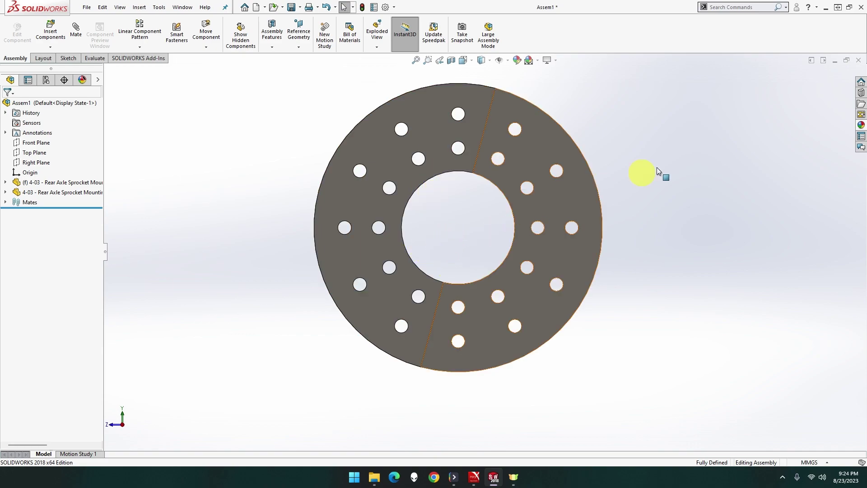
{"action": "left_click", "coordinate": [859, 60]}
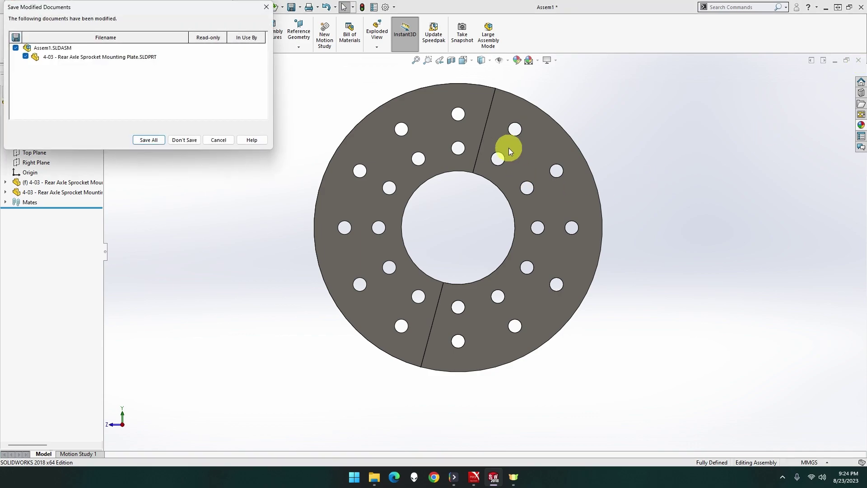
{"action": "left_click", "coordinate": [197, 138]}
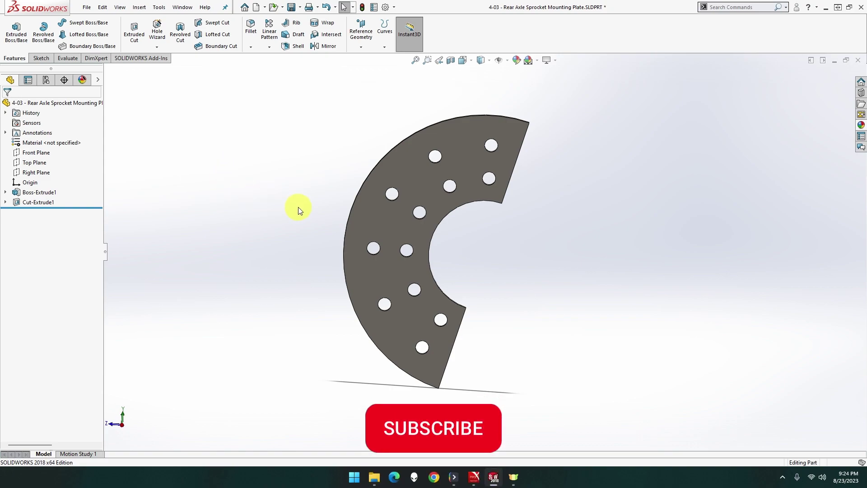
{"action": "middle_click_drag", "start_coordinate": [298, 207], "coordinate": [450, 153]}
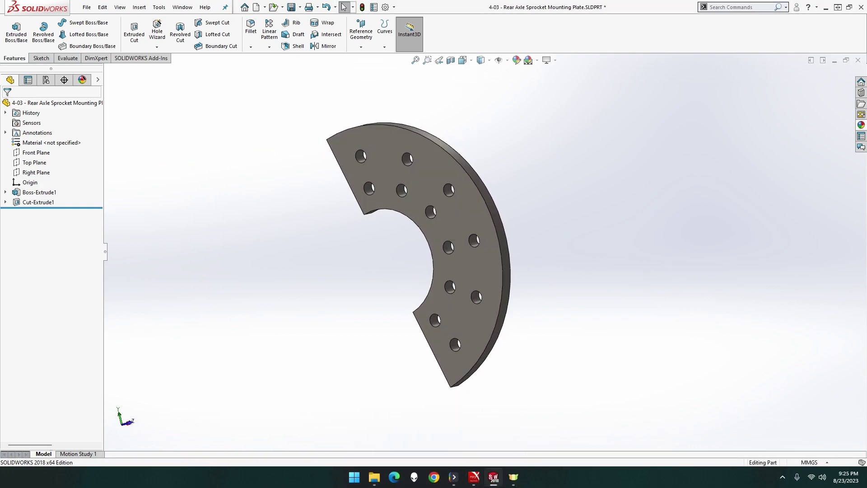